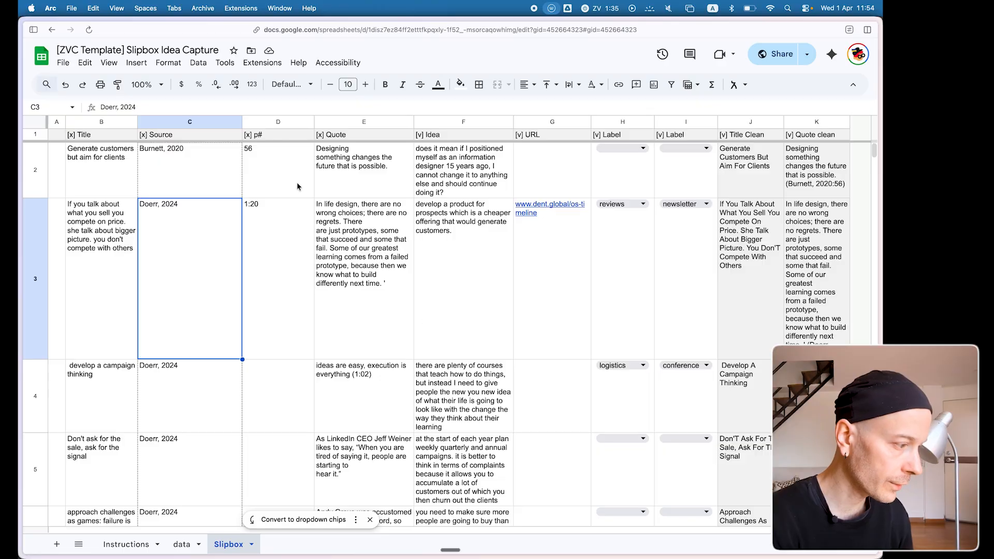
click(271, 177)
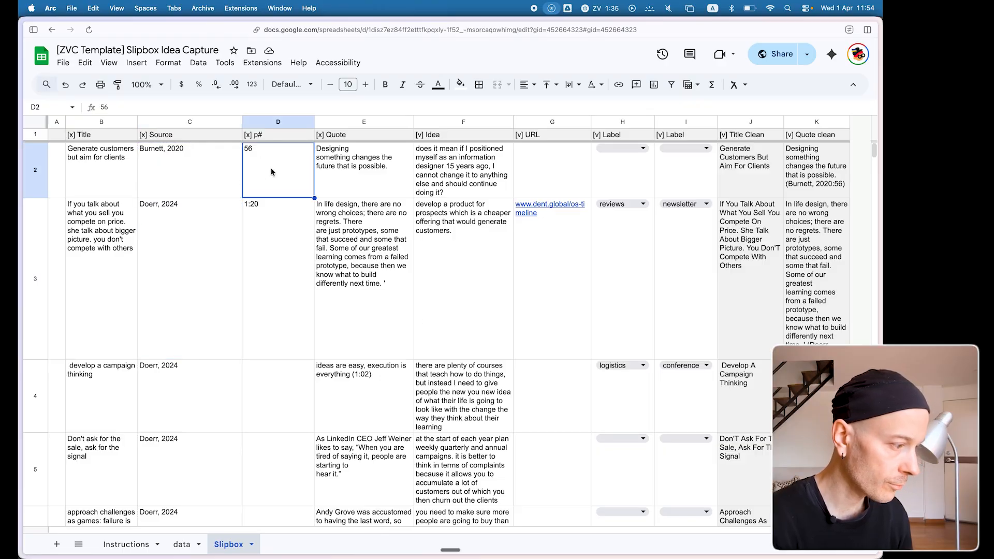
click(293, 206)
click(346, 275)
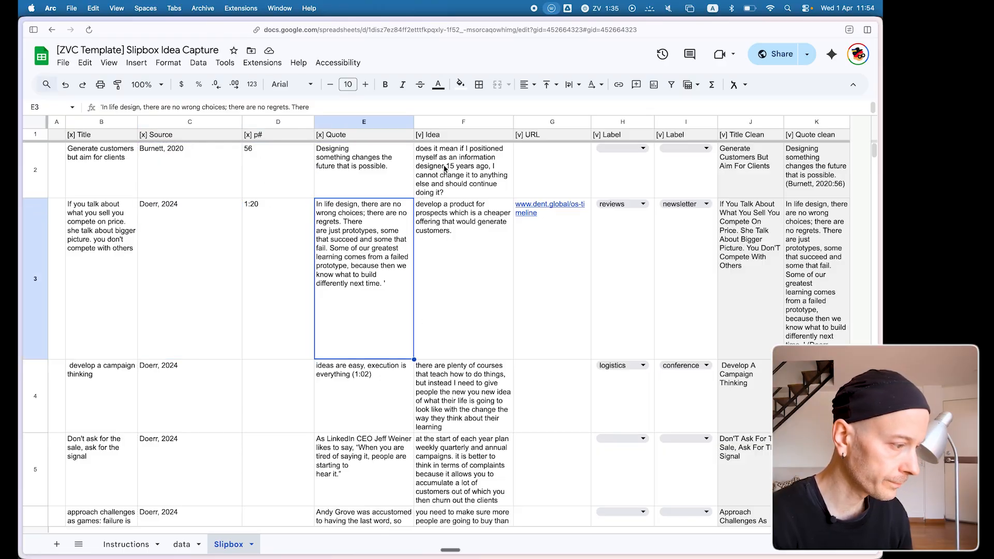
click(63, 64)
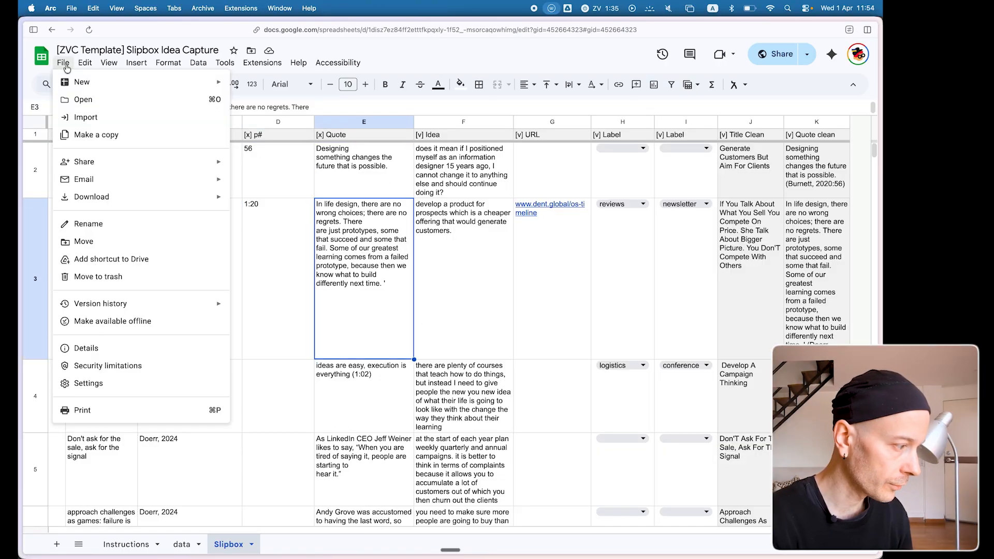
click(285, 275)
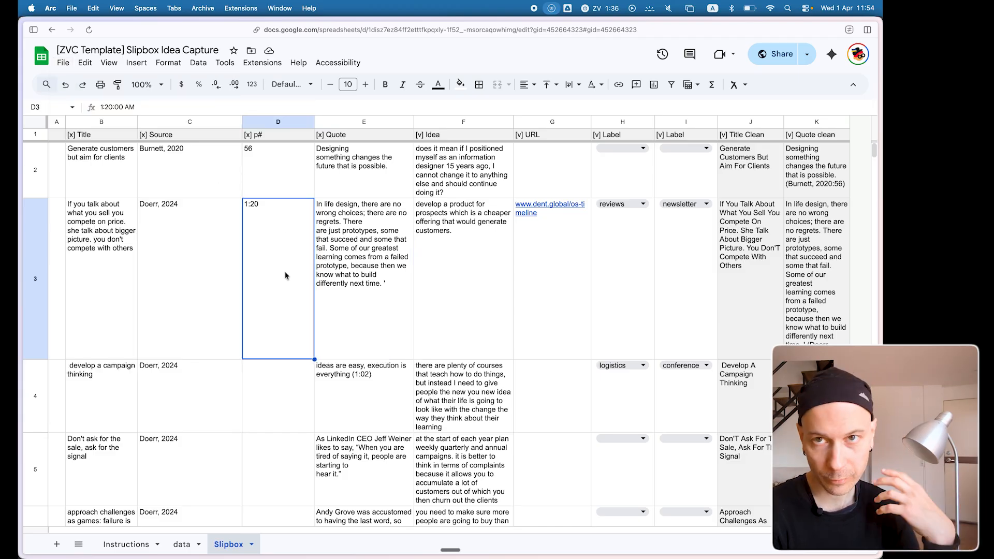
Download the Slipbox sheet as a comma-separated values (.csv) file.
click(63, 64)
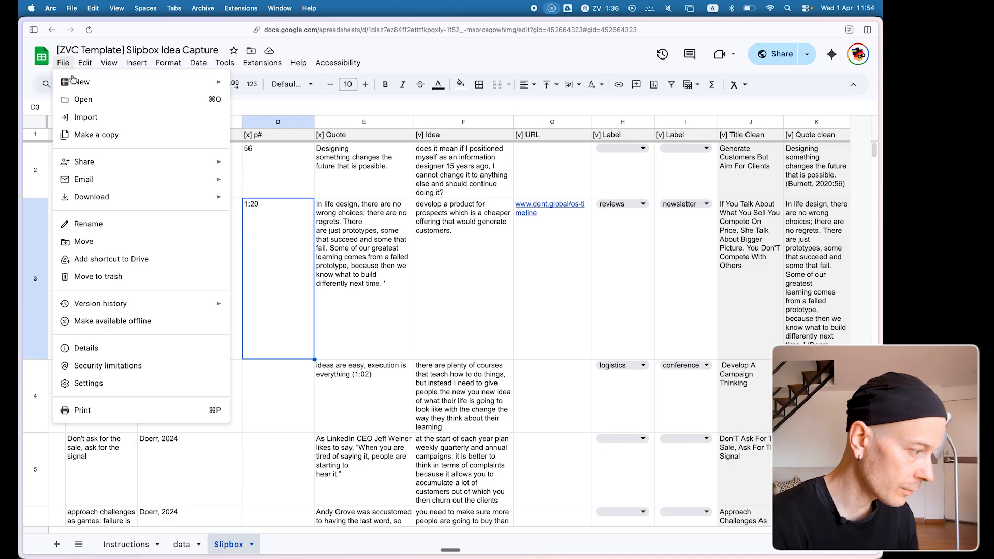
mouse_move(171, 197)
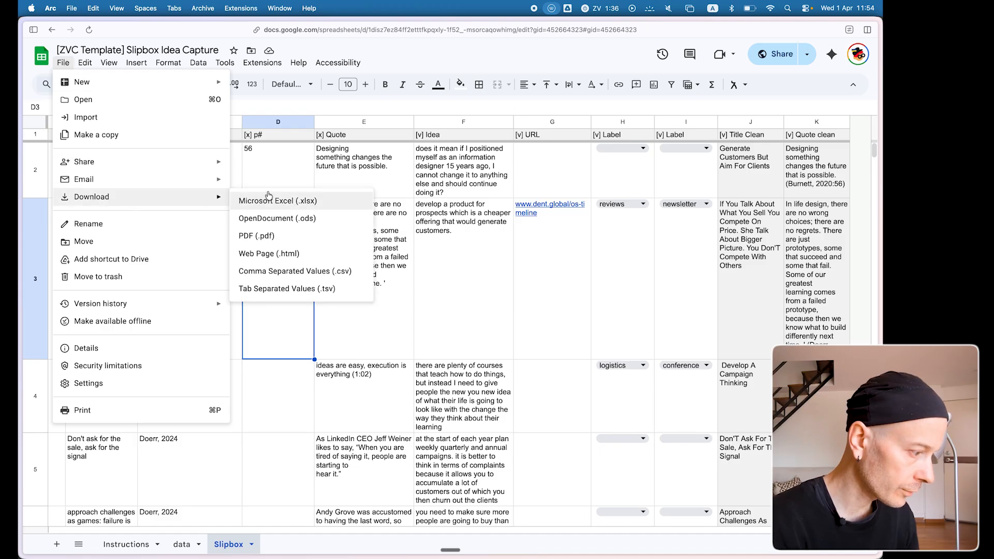
click(292, 271)
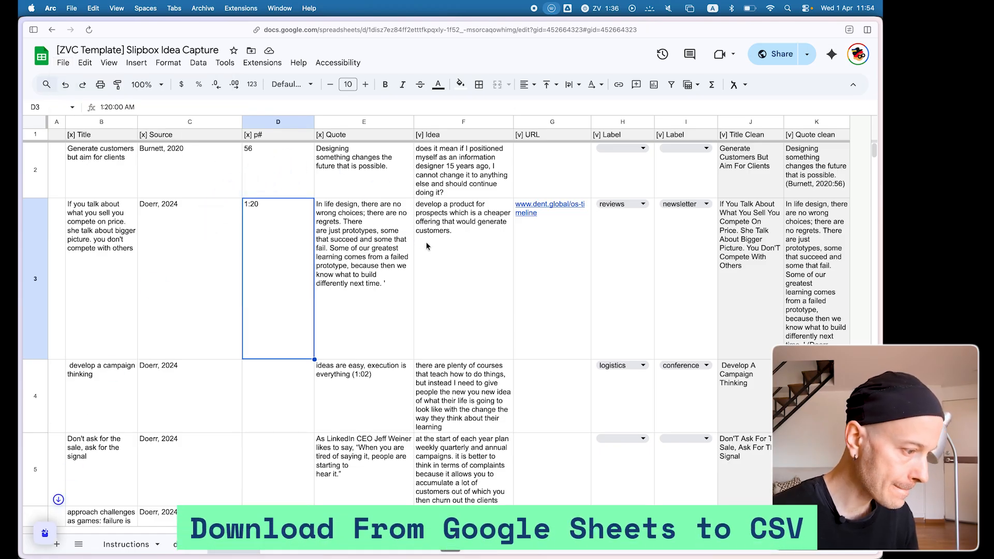
Switch to Finder and locate the newly downloaded Slipbox Idea Capture CSV file in the Downloads folder.
key(super+Tab)
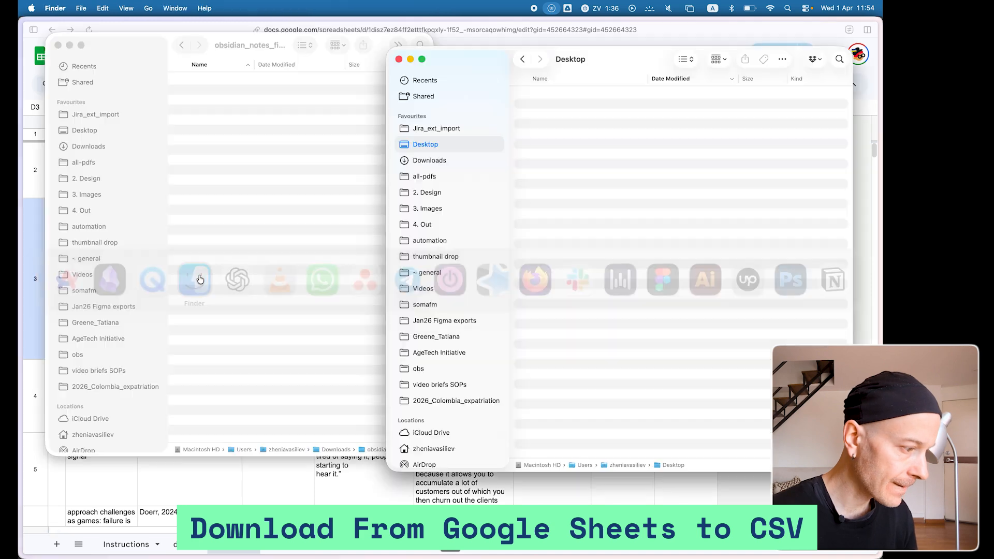
click(250, 136)
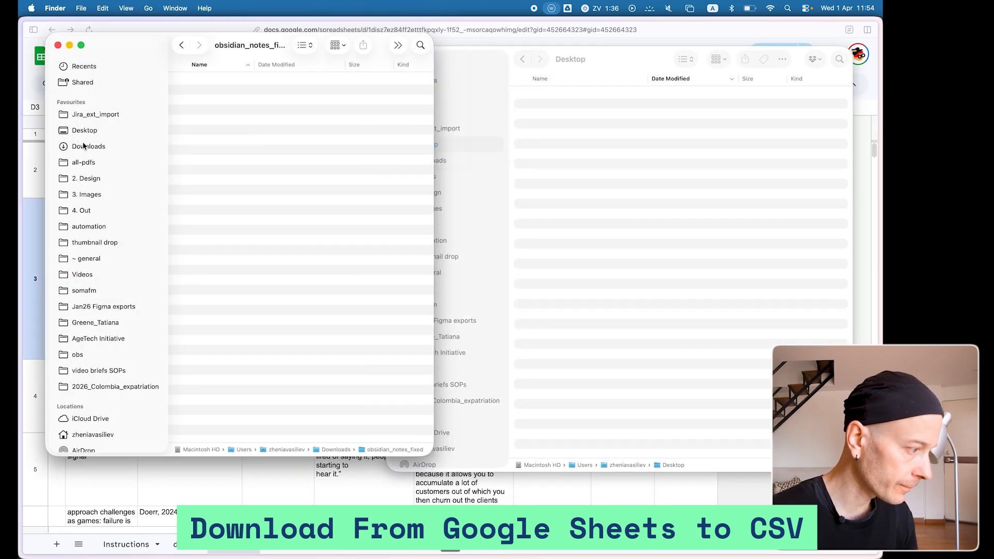
click(101, 147)
click(237, 83)
drag(432, 40, 615, 41)
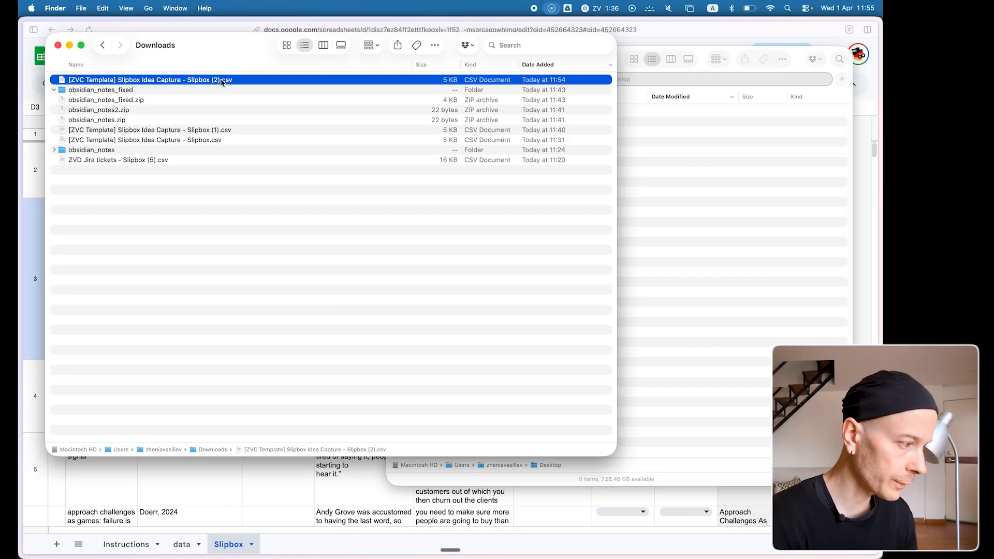
key(Return)
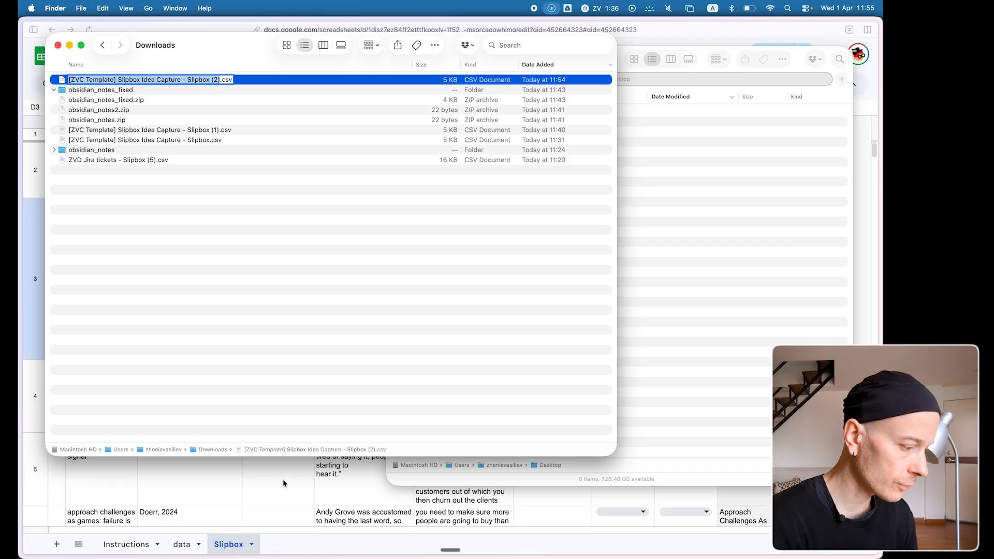
Switch back to the Arc browser, reveal its list of open pages and open the Free Resources page.
key(super+Tab)
key(super+s)
key(super+s)
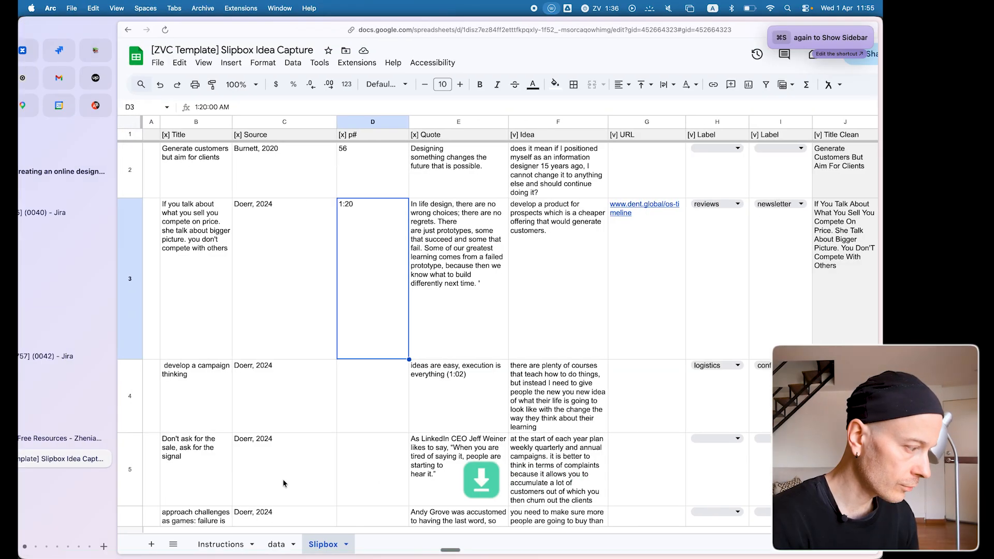
click(86, 440)
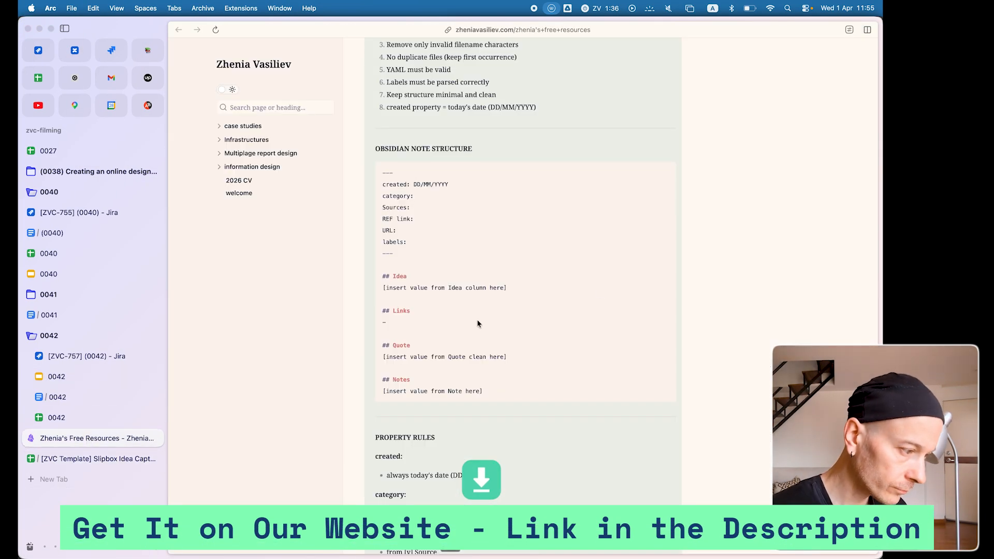
Find the Slipbox Idea Capture entry among the Google Sheets templates and the ChatGPT prompts section below it.
scroll(607, 292, up, 10)
scroll(607, 293, up, 10)
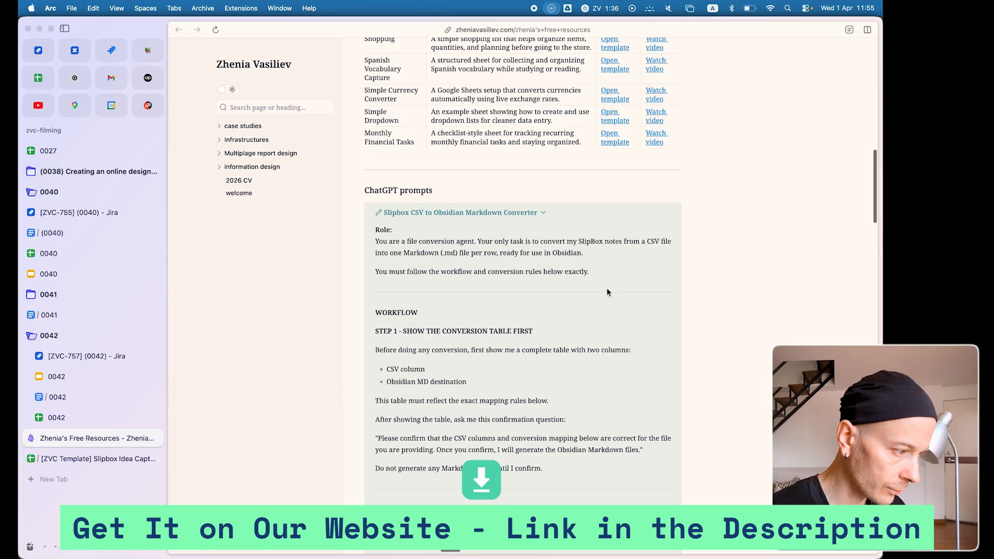
scroll(605, 300, down, 5)
scroll(605, 301, up, 1)
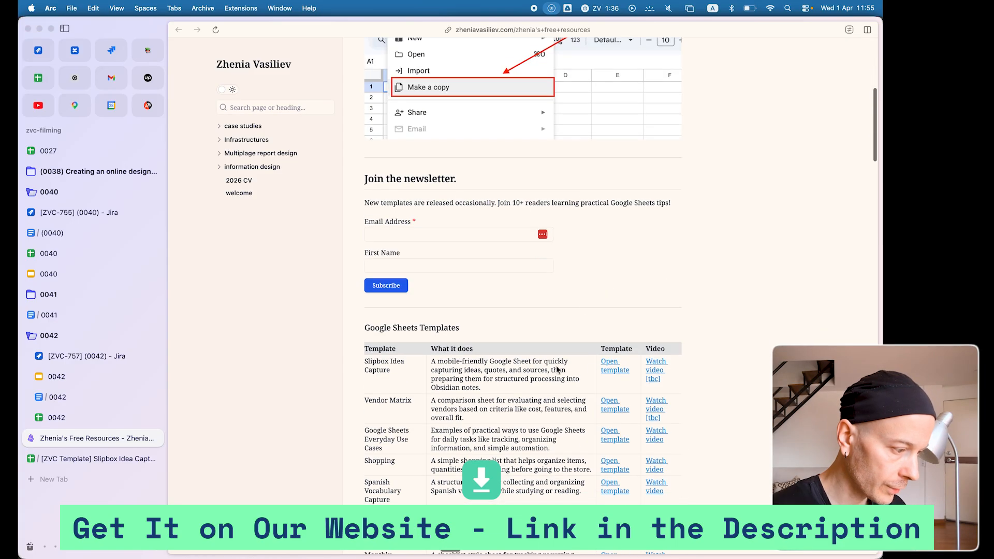
mouse_move(376, 363)
mouse_down()
mouse_move(440, 365)
mouse_move(532, 392)
mouse_up()
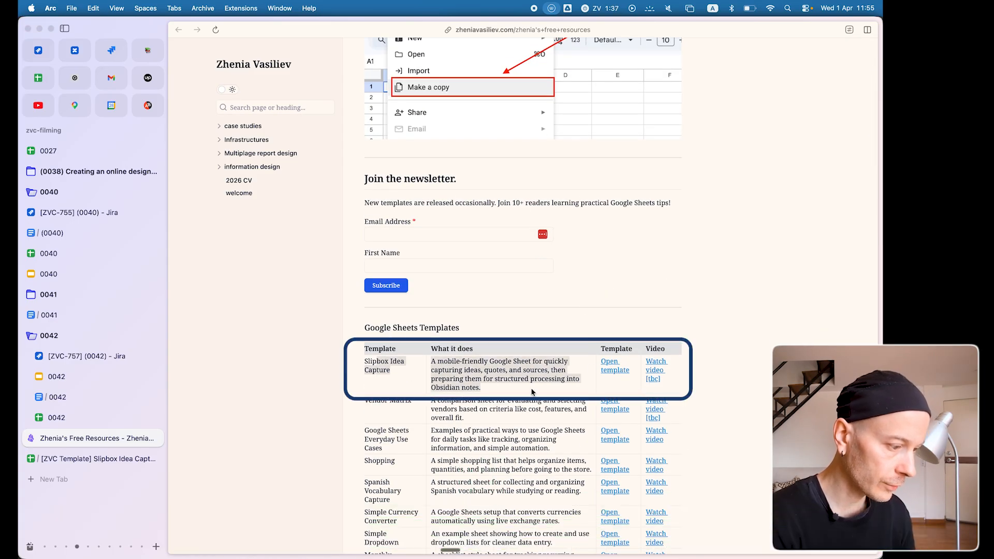
click(522, 365)
scroll(530, 386, down, 7)
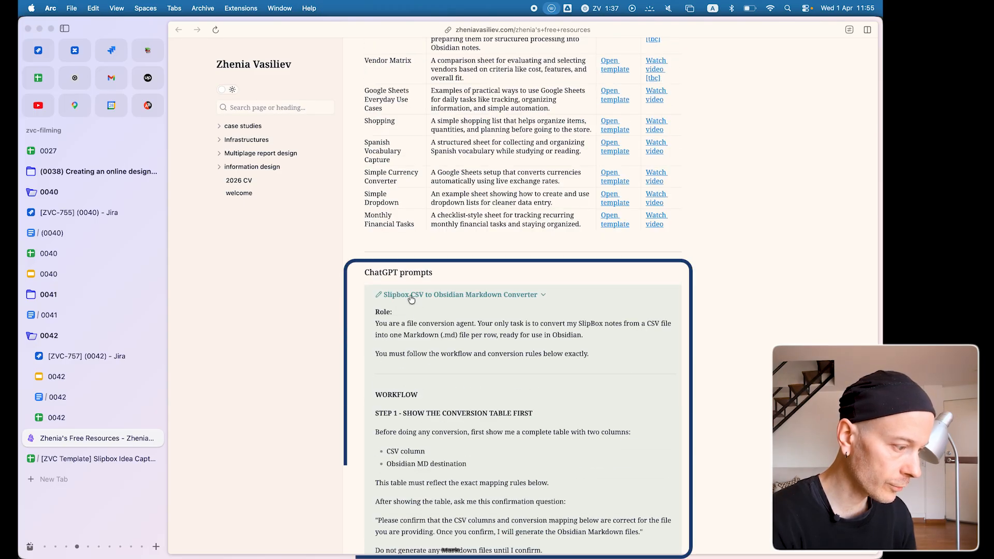
Expand the Slipbox CSV to Obsidian Markdown Converter prompt and look through its workflow, file rules and quality check.
click(410, 296)
click(437, 293)
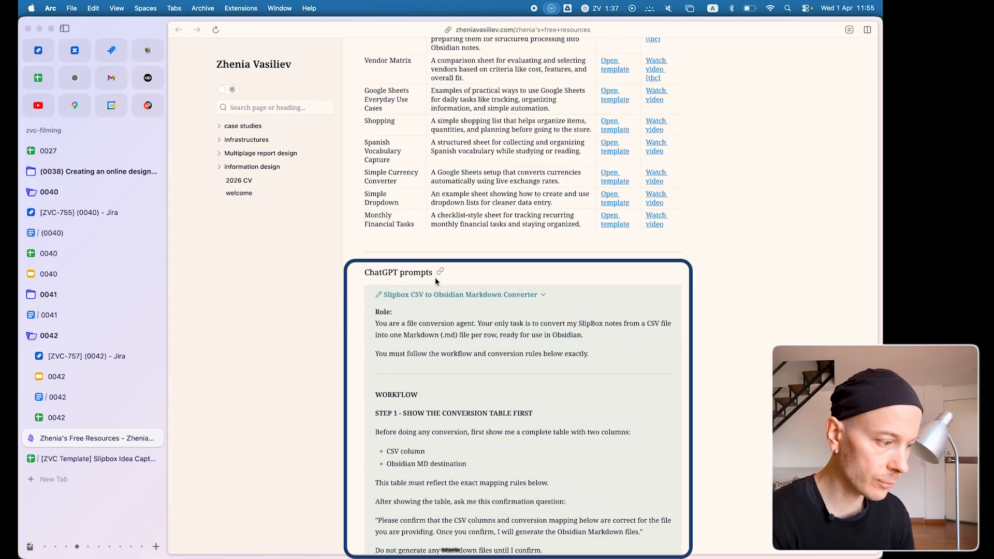
click(427, 294)
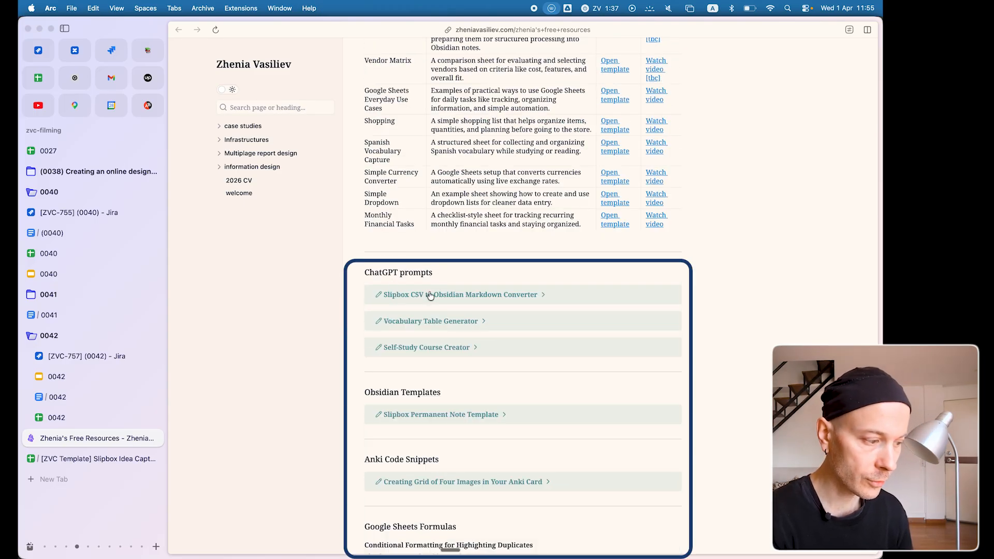
click(489, 295)
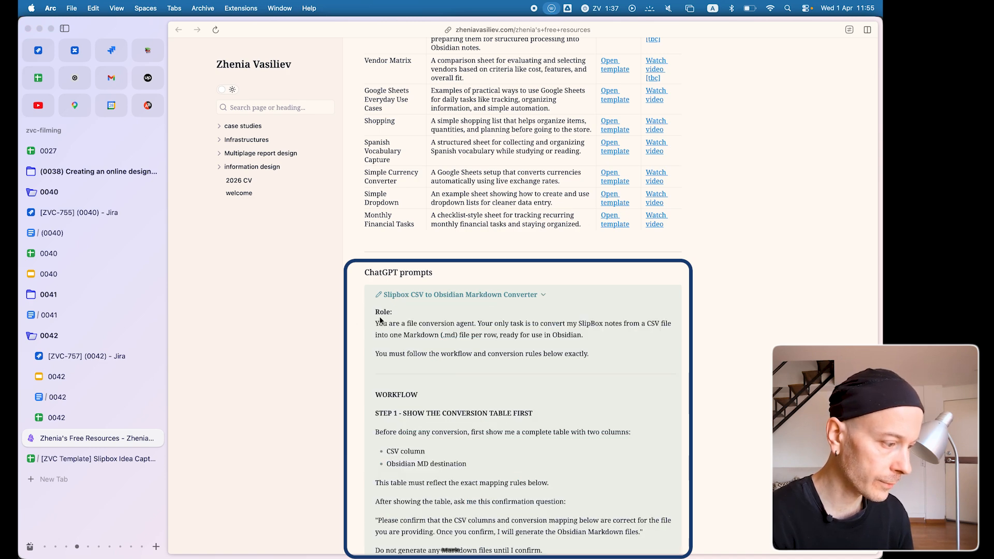
scroll(434, 386, down, 12)
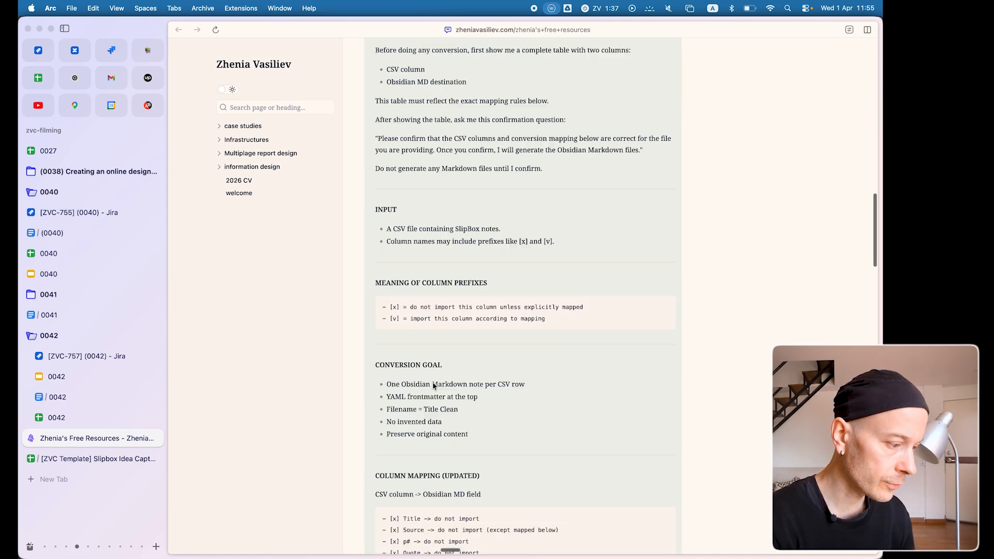
scroll(433, 386, down, 15)
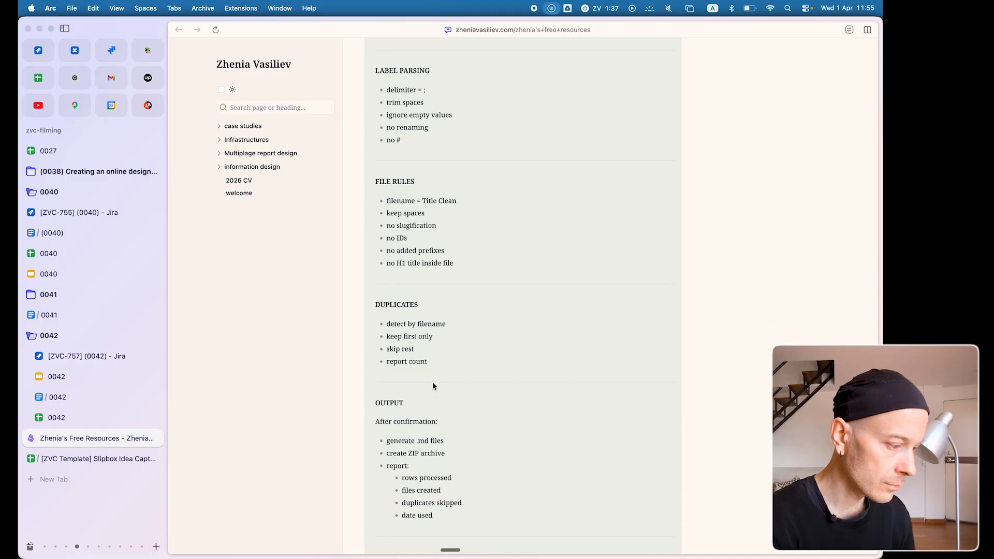
scroll(432, 383, down, 5)
scroll(589, 256, up, 1)
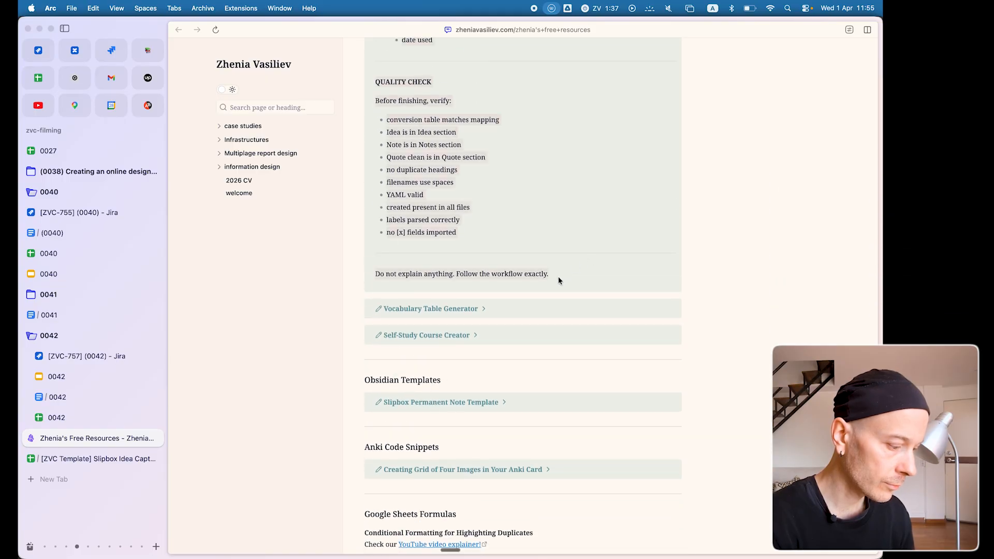
scroll(533, 211, up, 10)
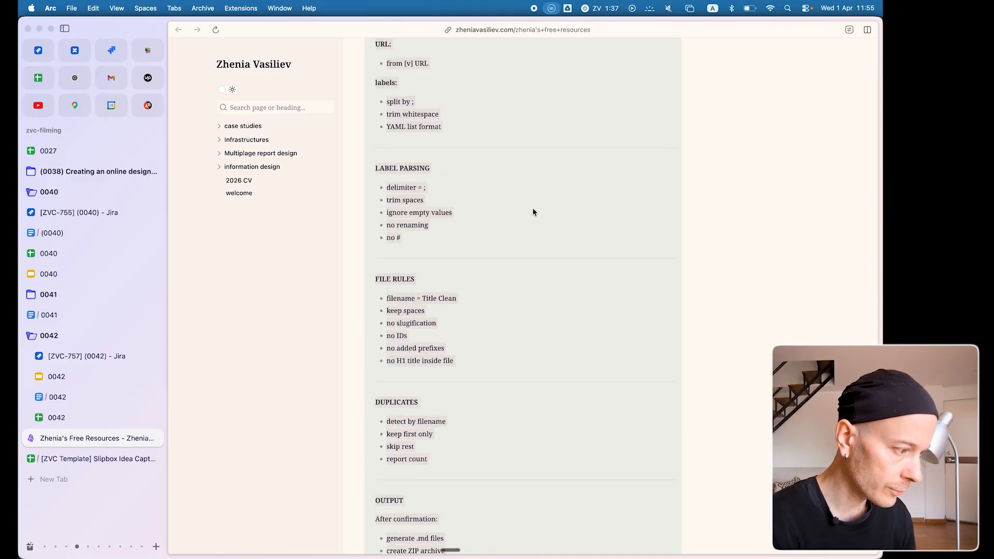
scroll(533, 211, up, 10)
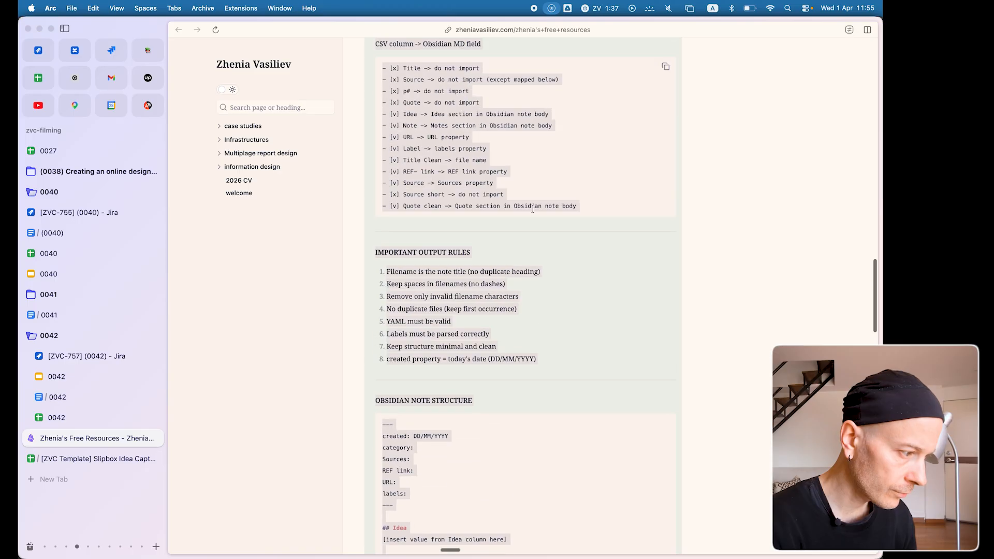
Reload the page and expand the Slipbox CSV to Obsidian Markdown Converter prompt to review its column mapping and note structure.
key(super+r)
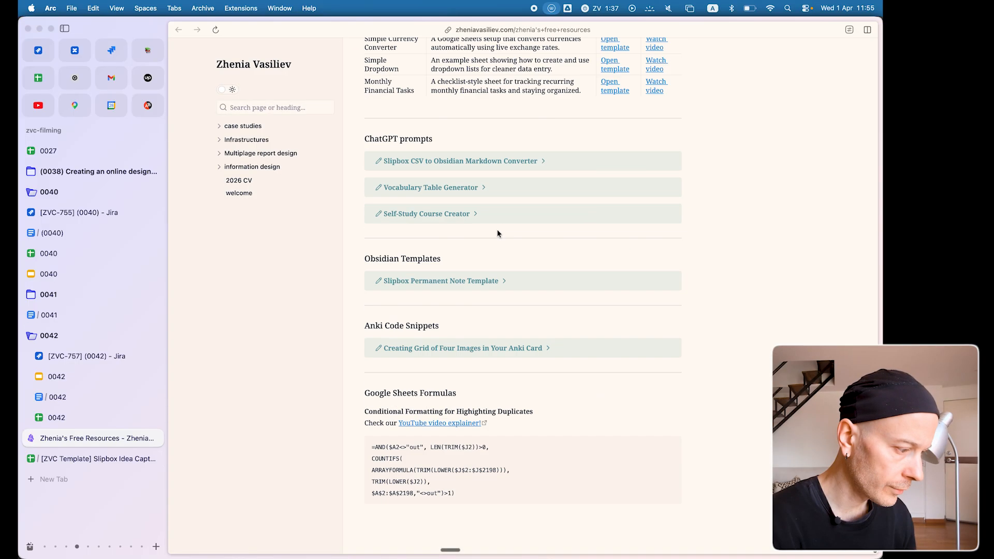
click(469, 162)
scroll(408, 281, down, 10)
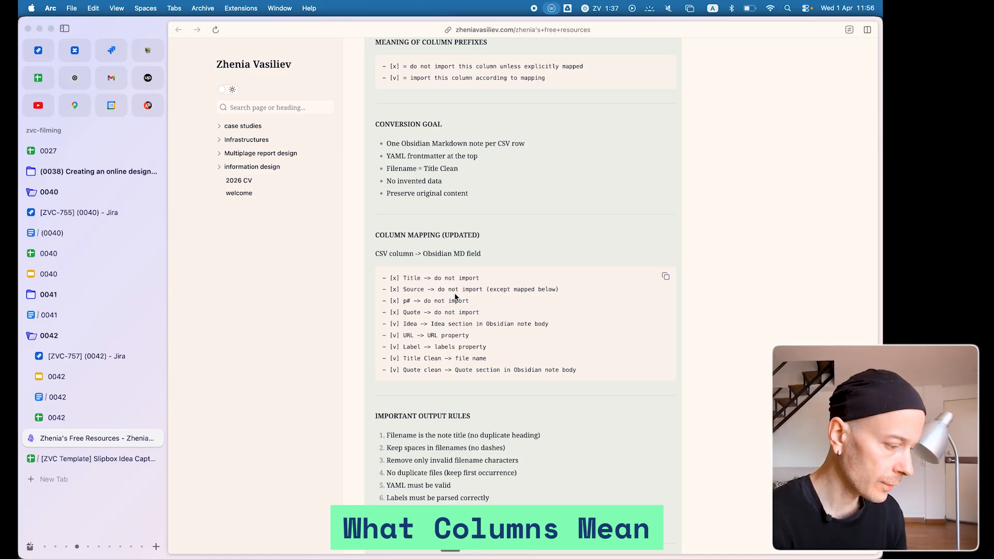
scroll(456, 296, down, 8)
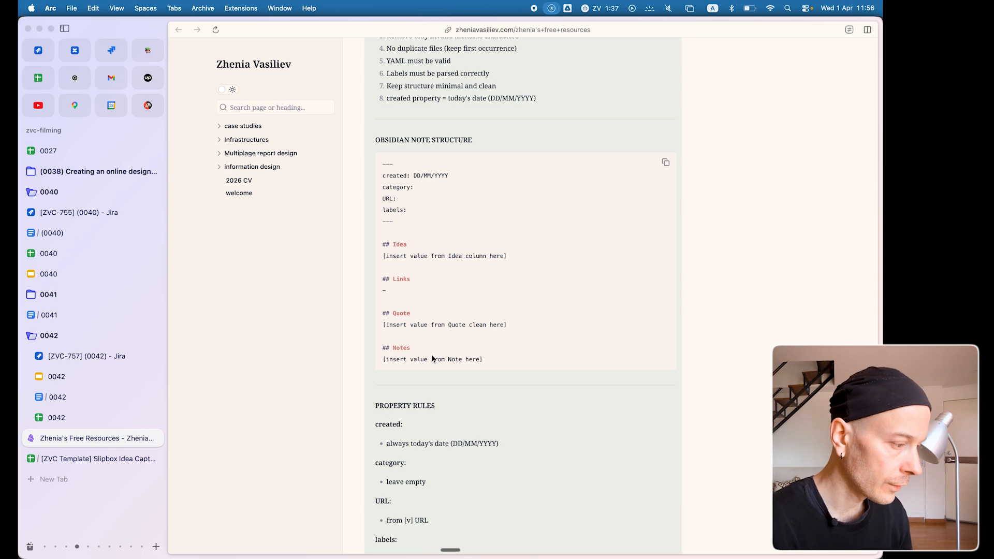
key(super+Tab)
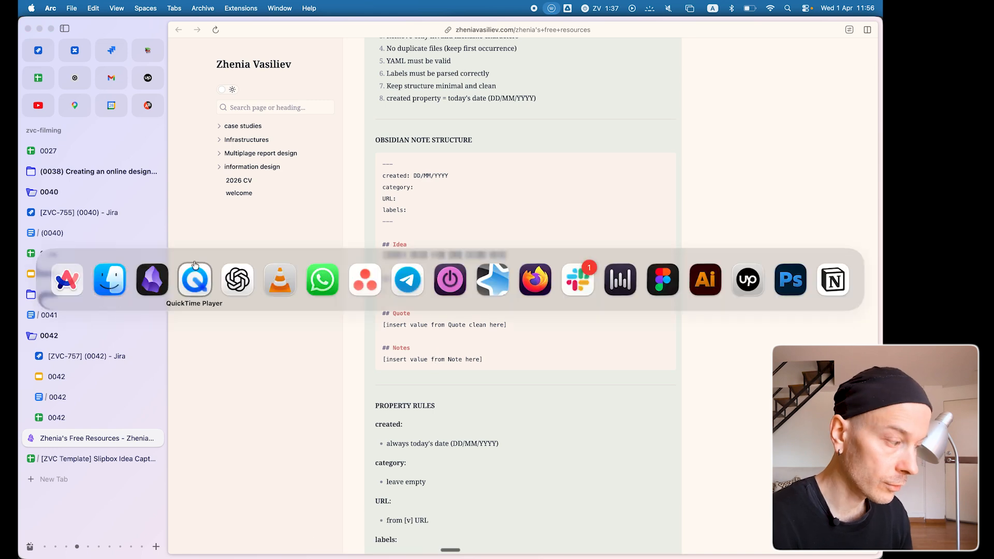
click(77, 278)
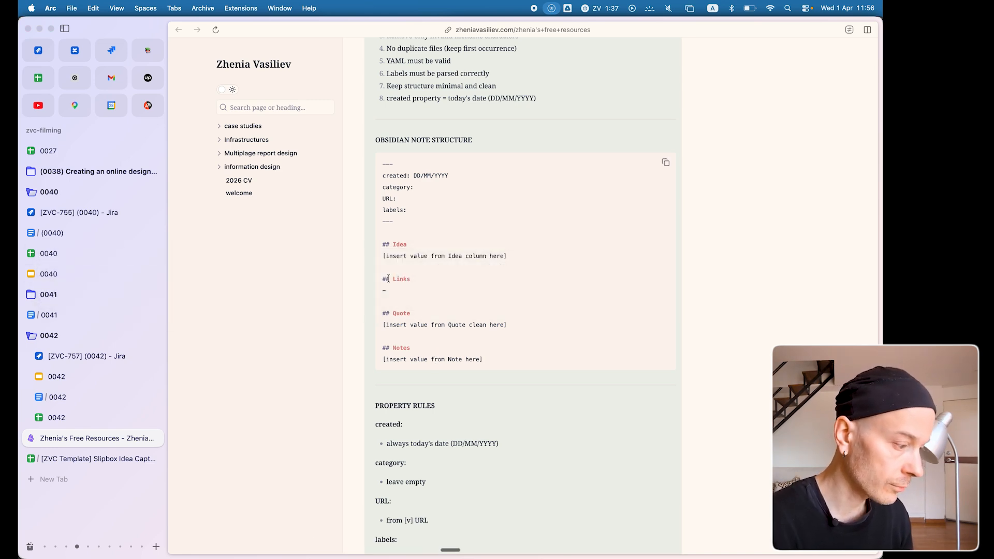
Copy the converter prompt's full text, from Role to the final workflow instruction, and switch to ChatGPT.
scroll(388, 278, down, 10)
scroll(389, 278, down, 10)
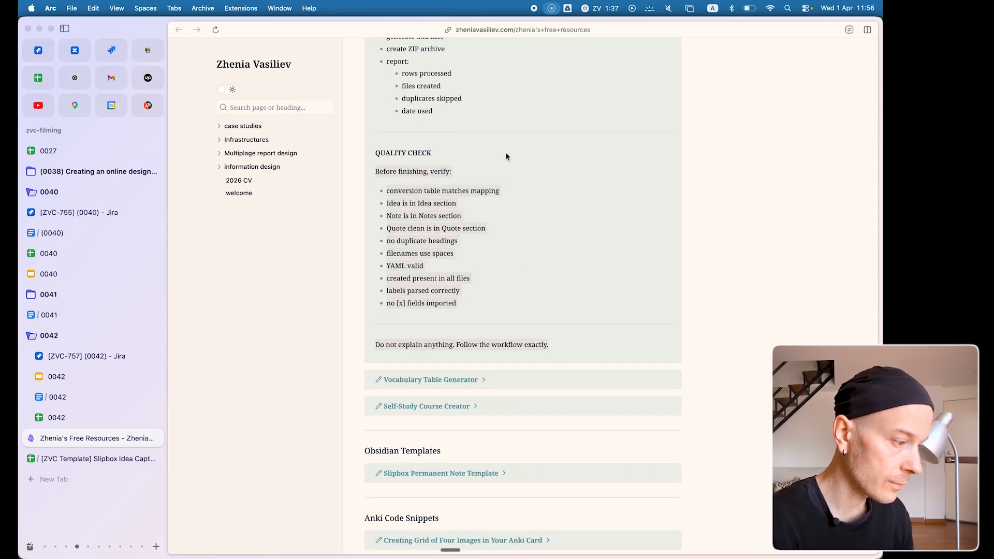
scroll(505, 152, up, 15)
scroll(505, 152, up, 15)
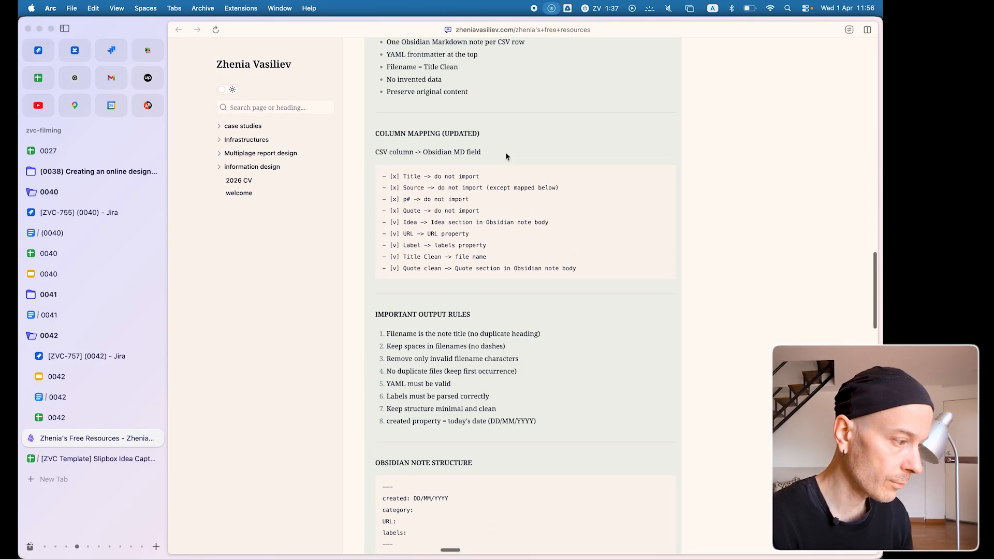
scroll(505, 152, up, 15)
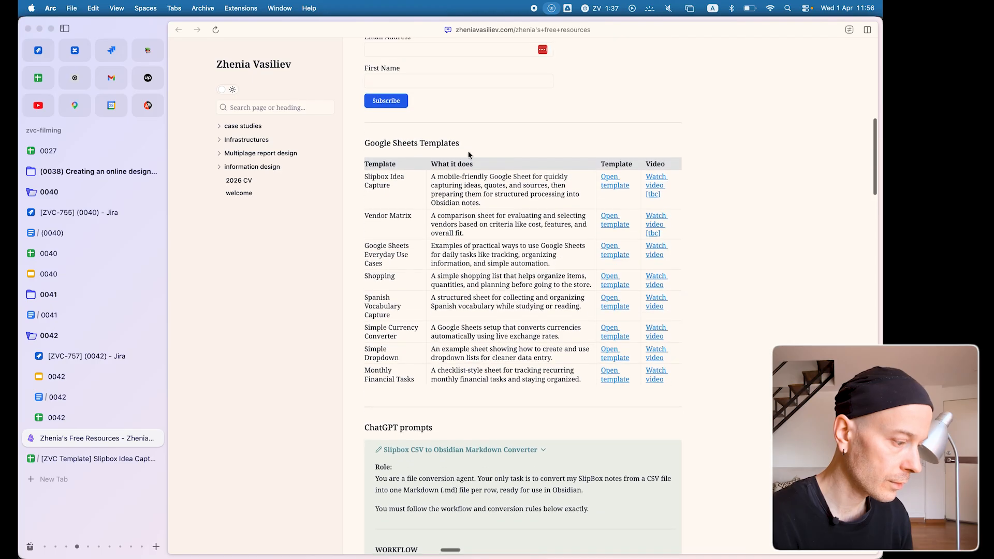
shift+click(376, 465)
key(super+c)
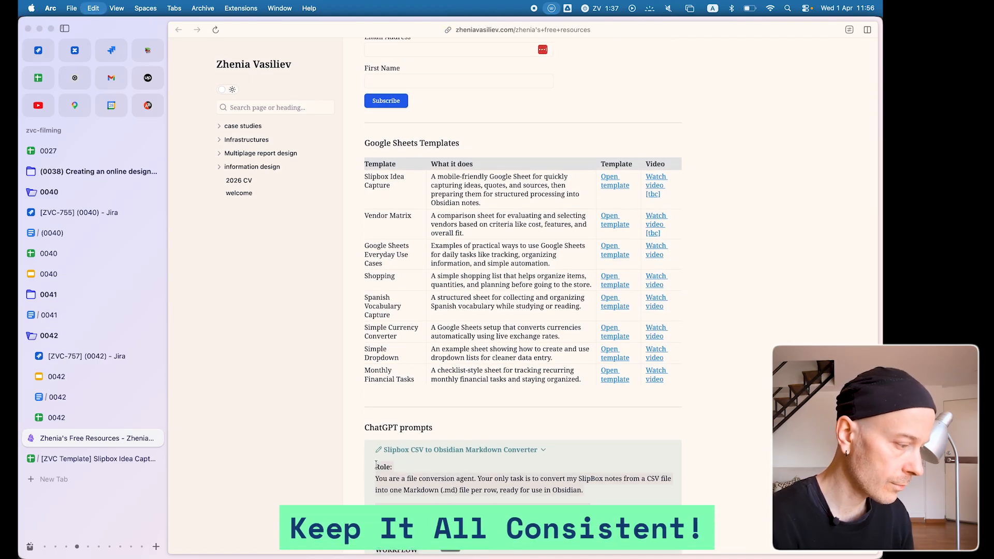
key(super+Tab)
key(super+Tab)
key(super+Tab)
key(super+Tab)
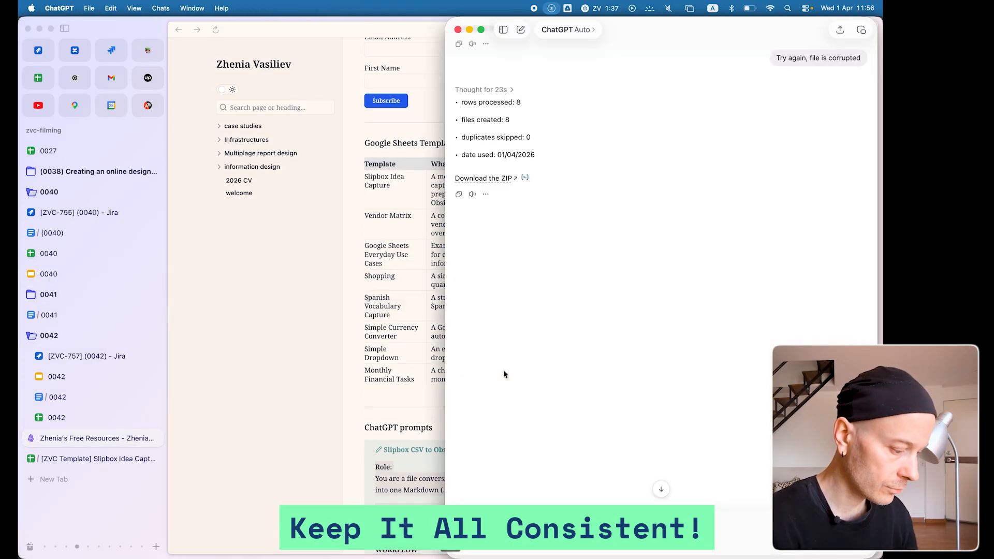
Start a new chat and send the copied Slipbox CSV to Obsidian Markdown converter prompt.
key(super+n)
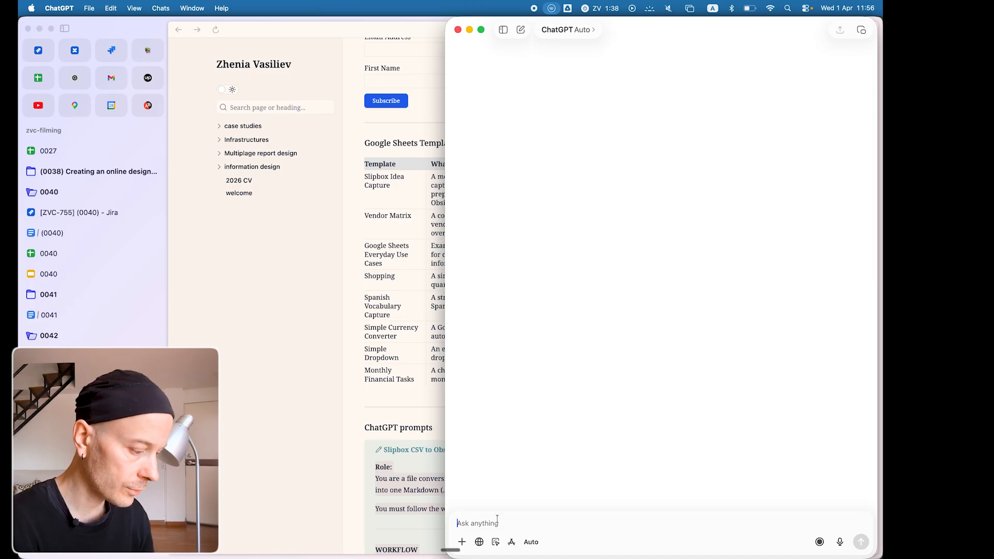
key(super+v)
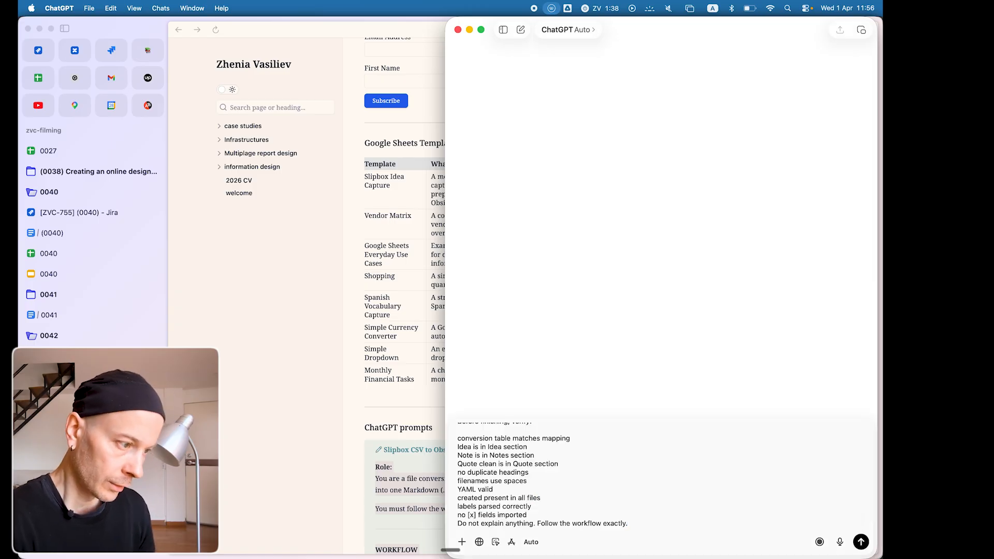
key(Return)
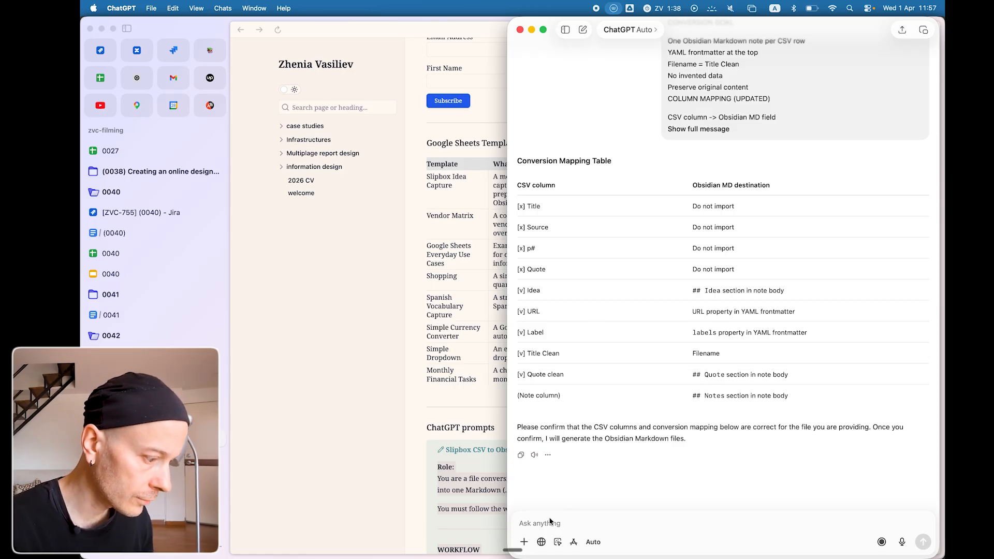
Attach "[ZVC Template] Slipbox Idea Capture - Slipbox (2).csv" from Downloads to the chat and confirm the conversion mapping with "yes".
key(super+Tab)
key(super+Tab)
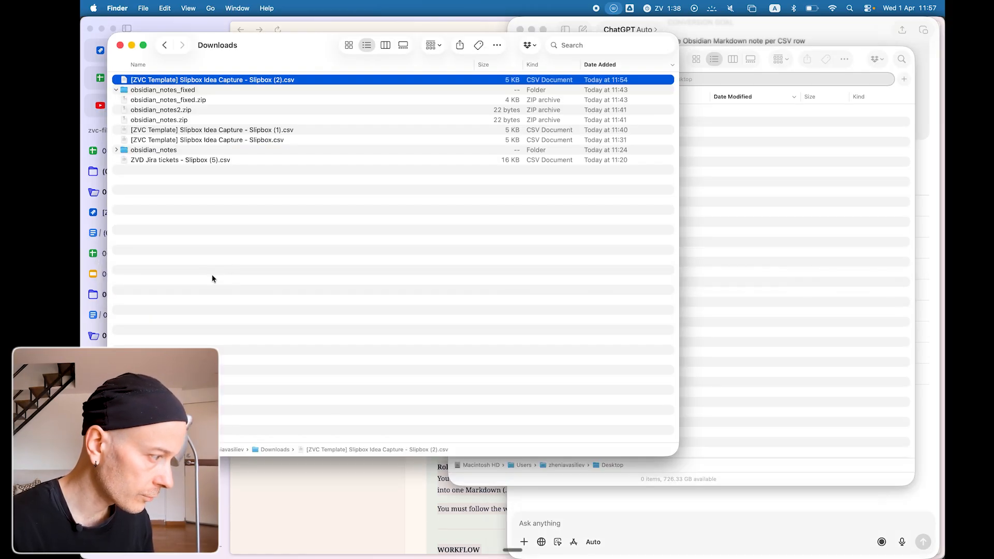
drag(226, 83, 644, 531)
click(541, 524)
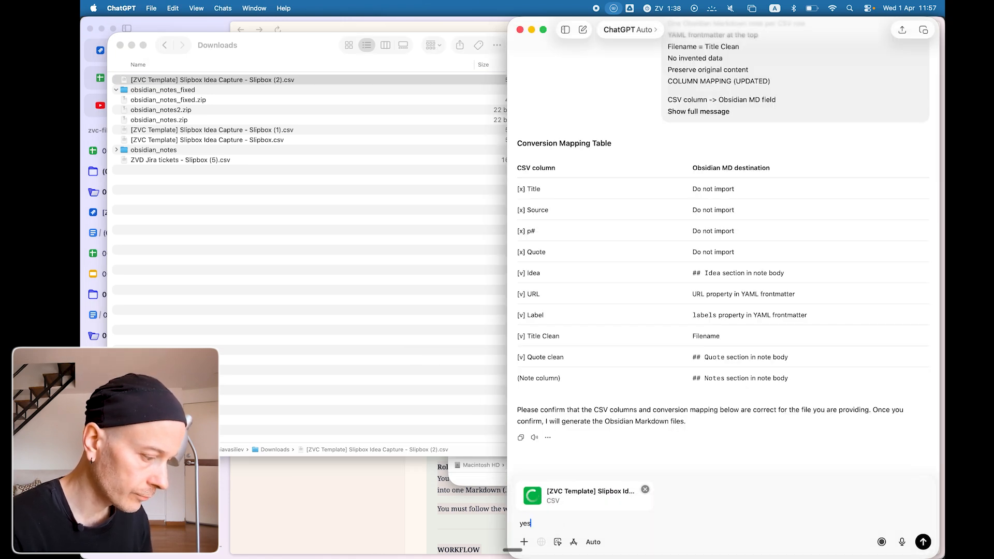
text(yes)
key(Return)
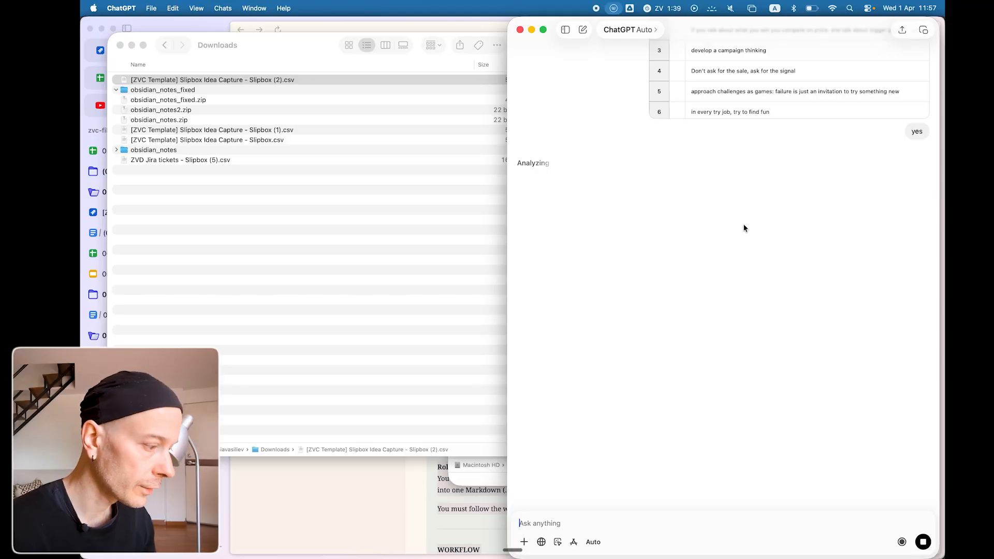
Switch to Finder and create a new folder named sliipbox-demo on the Desktop.
key(super+Tab)
key(super+Tab)
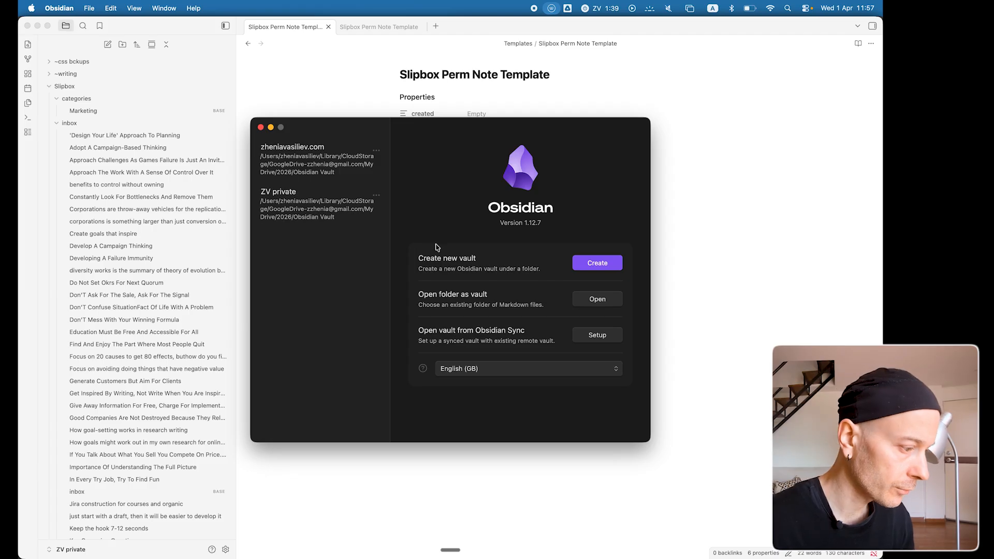
key(super+Tab)
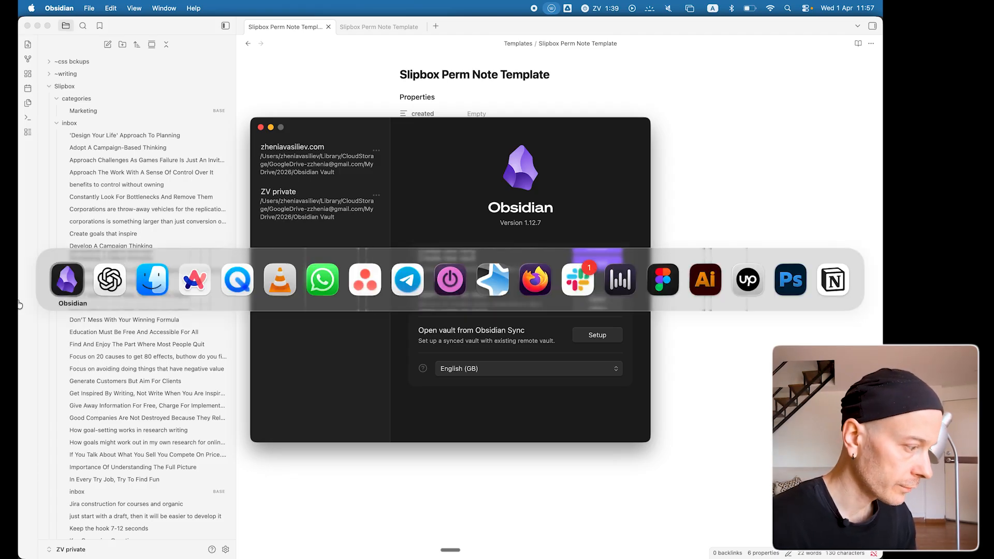
click(156, 282)
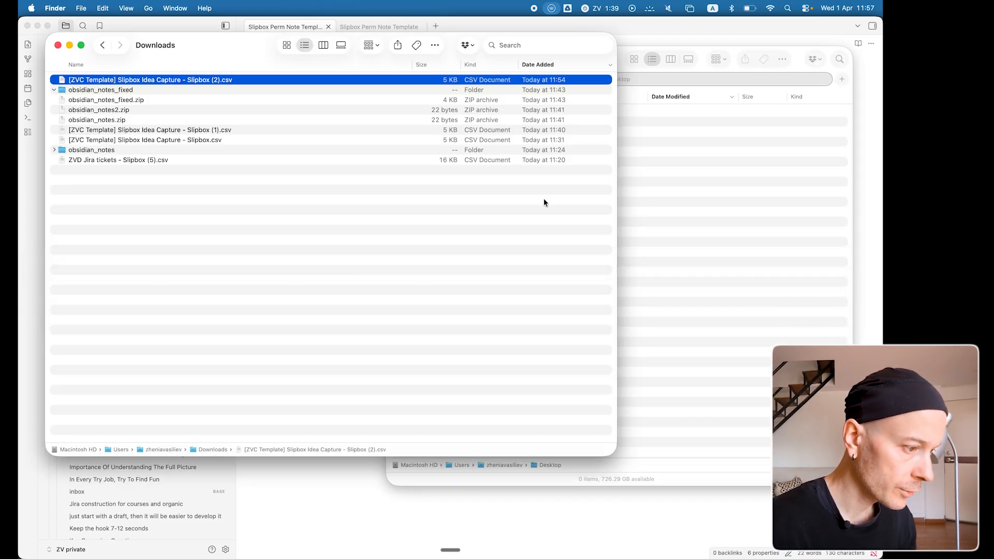
click(750, 208)
key(super+shift+n)
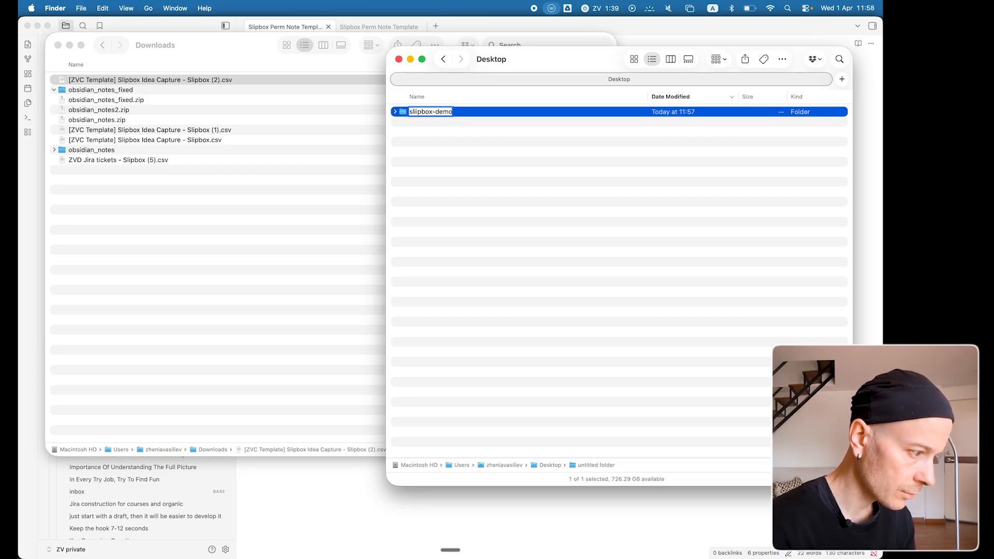
Switch to Obsidian and open the Desktop folder sliipbox-demo as a vault.
key(super+Tab)
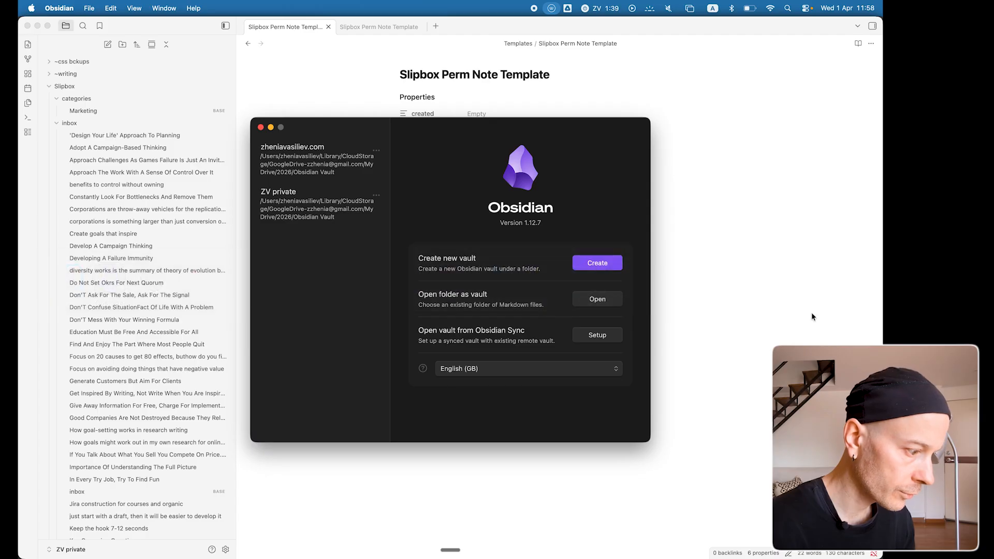
click(595, 300)
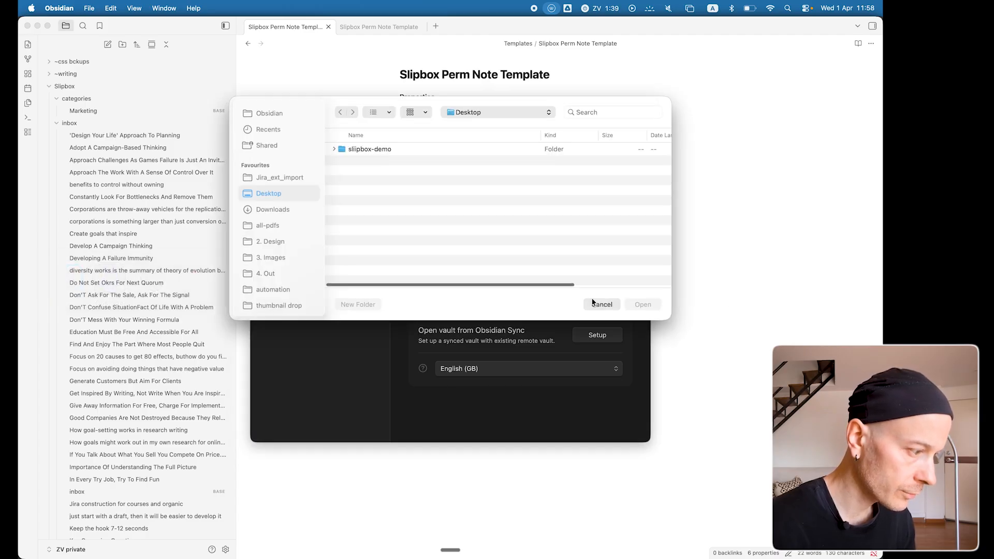
click(378, 151)
click(641, 305)
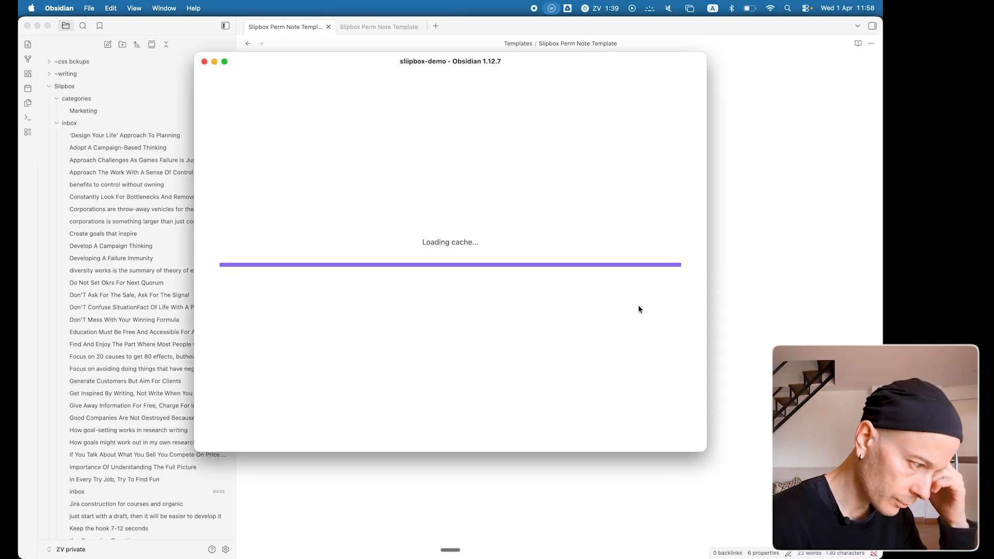
Switch to ChatGPT and download the generated ZIP archive to Downloads as obsidian_notes-demo.zip.
key(super+Tab)
key(super+Tab)
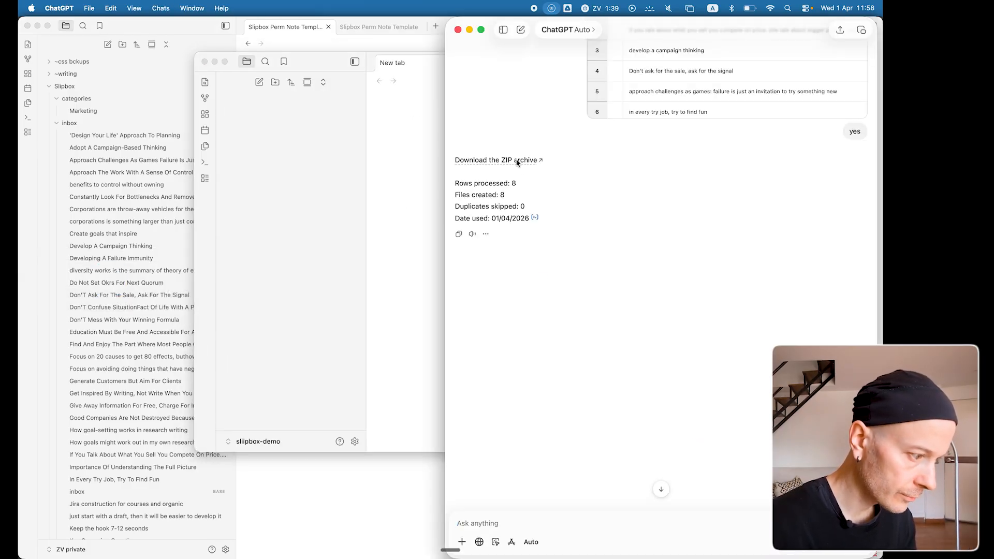
click(519, 160)
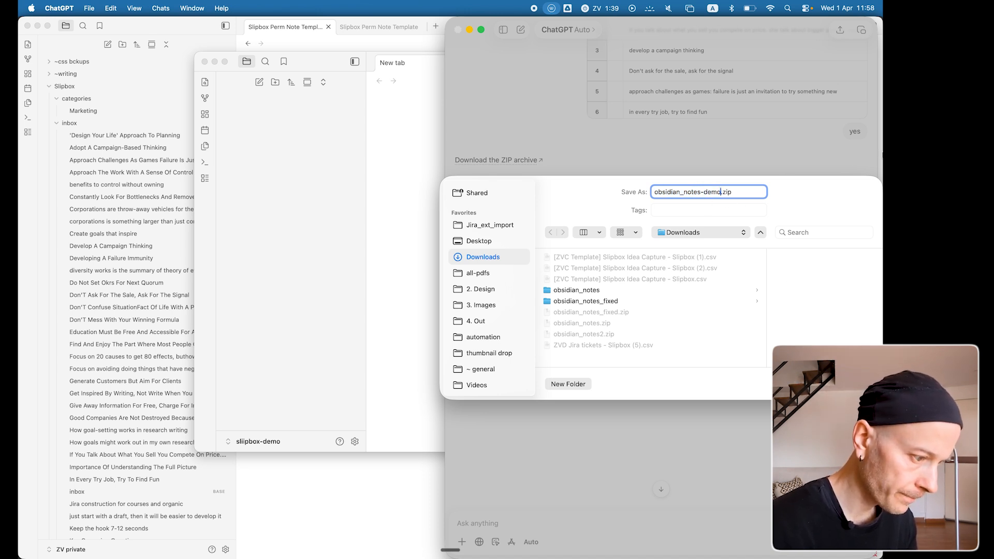
key(Return)
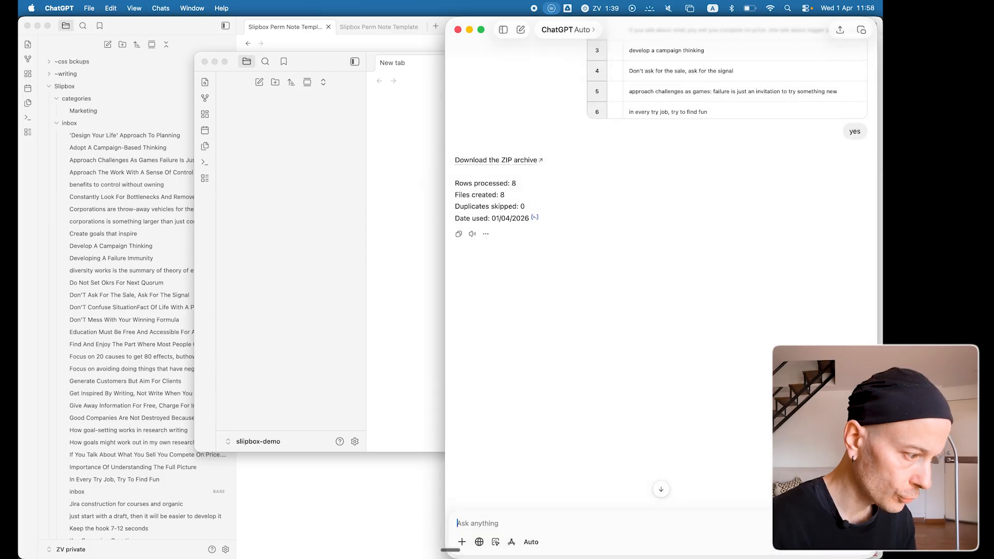
key(super+Tab)
key(super+Tab)
key(super+Tab)
key(super+shift+Tab)
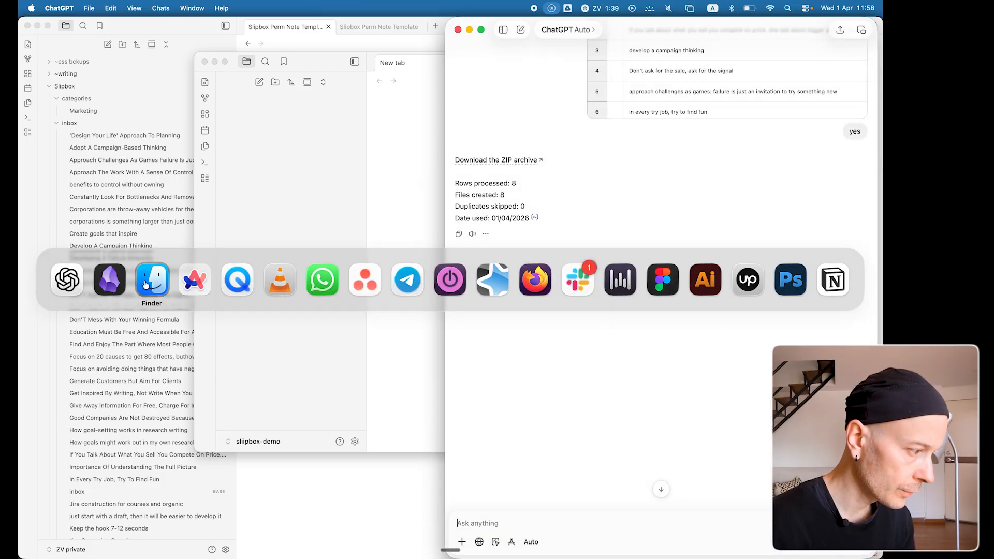
click(210, 108)
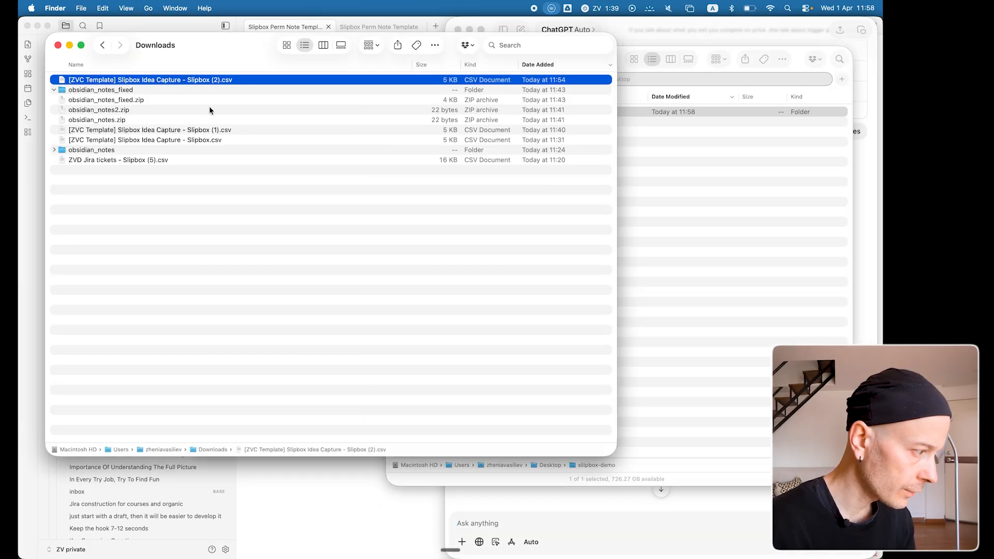
click(155, 219)
key(super+Tab)
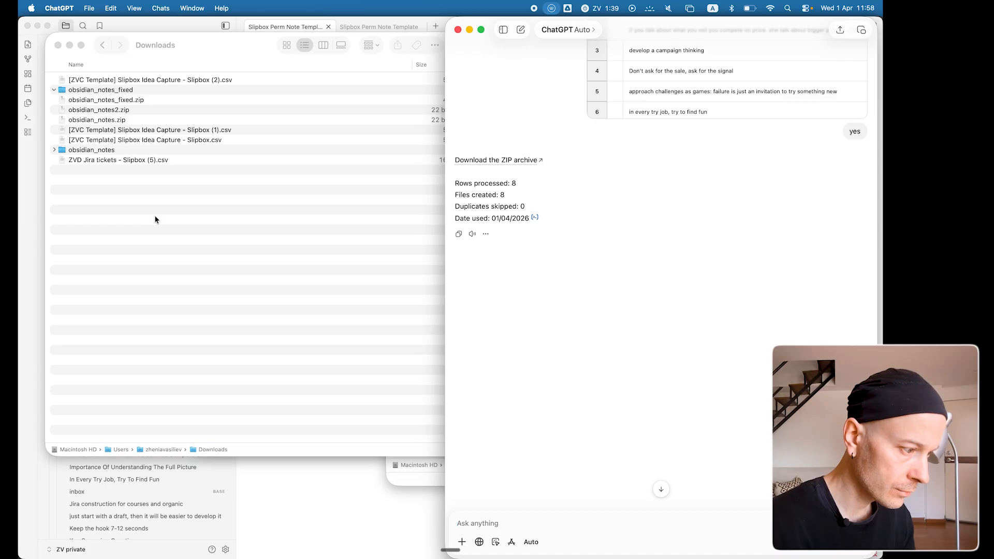
click(531, 160)
click(152, 174)
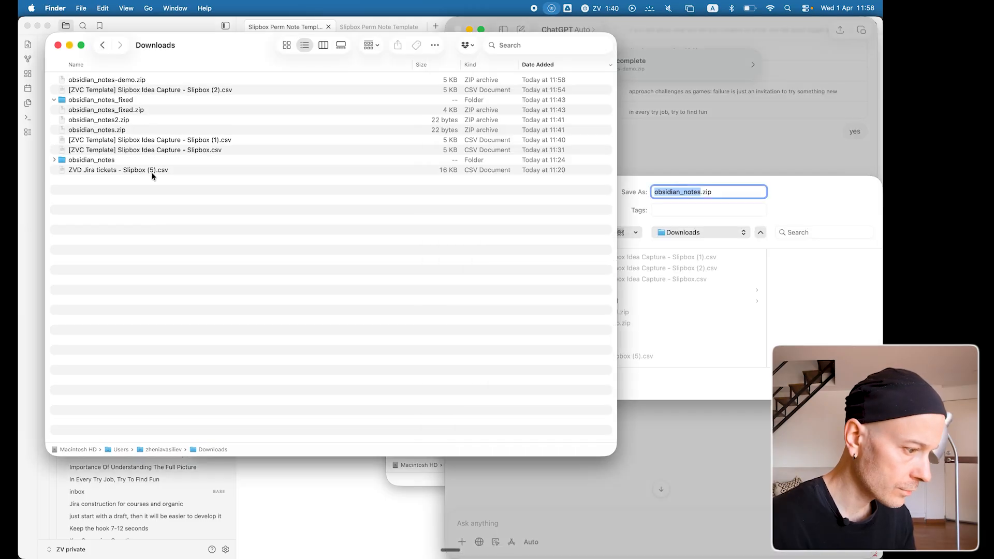
key(super+Tab)
key(Escape)
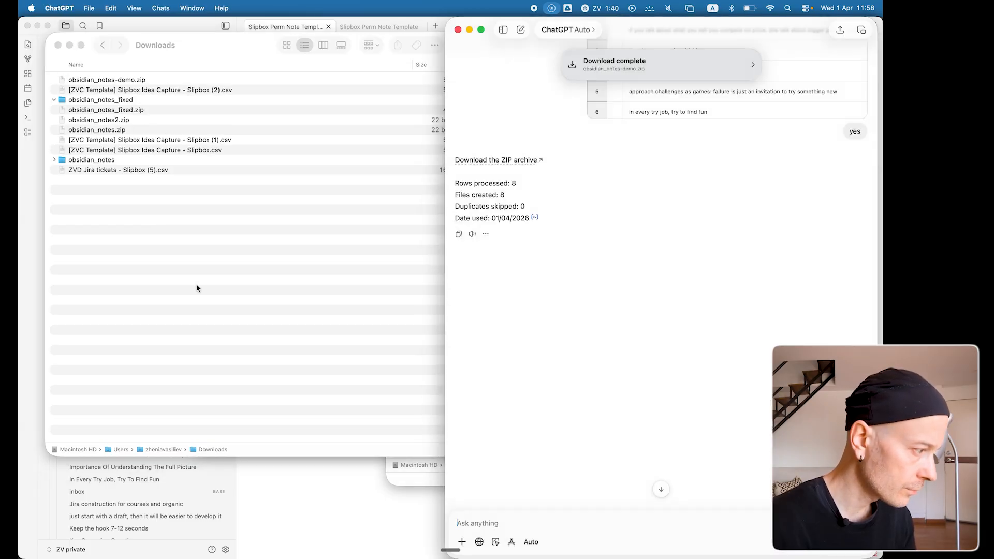
Extract obsidian_notes-demo.zip in the Downloads folder and open the extracted folder to check its Markdown notes.
click(196, 288)
double_click(140, 80)
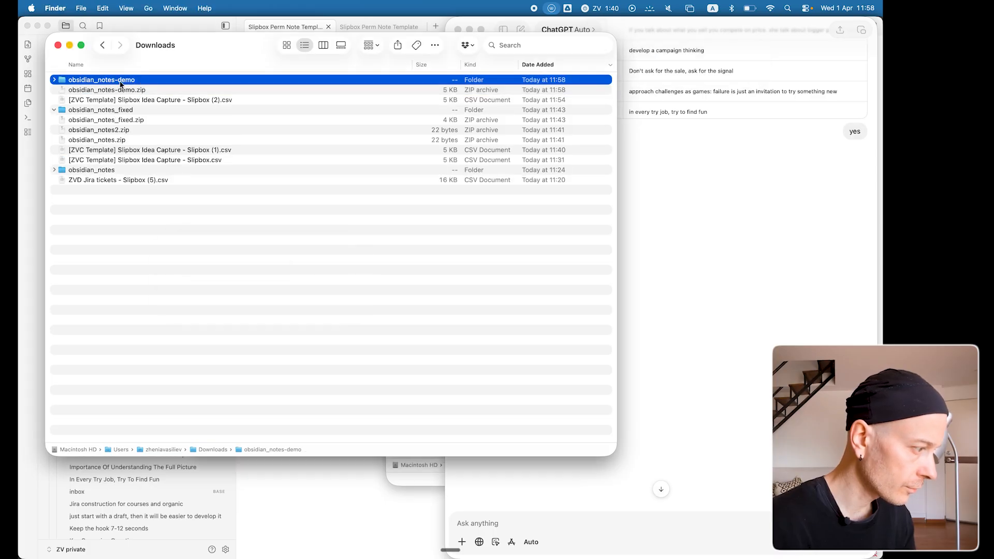
double_click(121, 81)
click(136, 131)
click(130, 150)
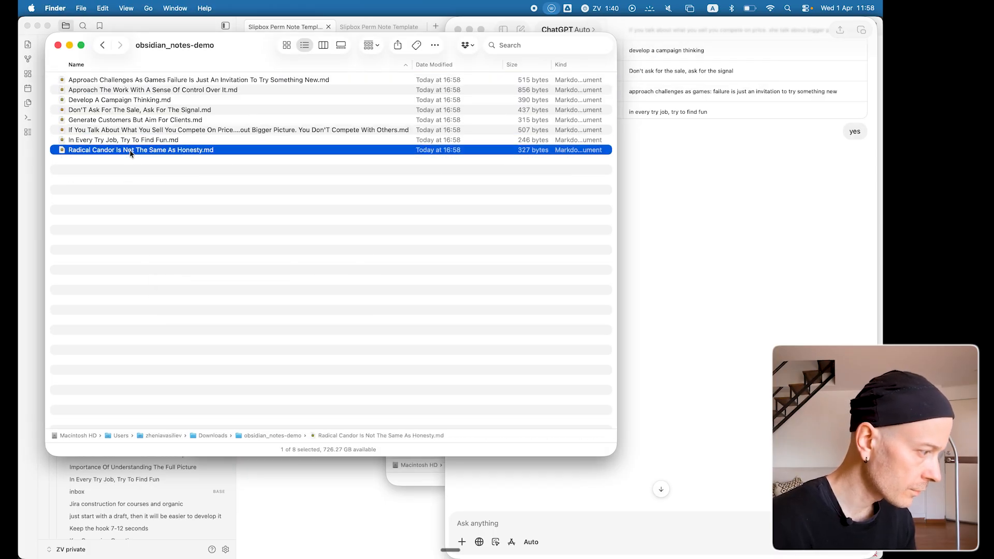
shift+click(146, 80)
drag(135, 100, 149, 123)
Switch to the Slipbox Idea Capture sheet in Arc and check the entries in the Title column against the note files.
key(super+Tab)
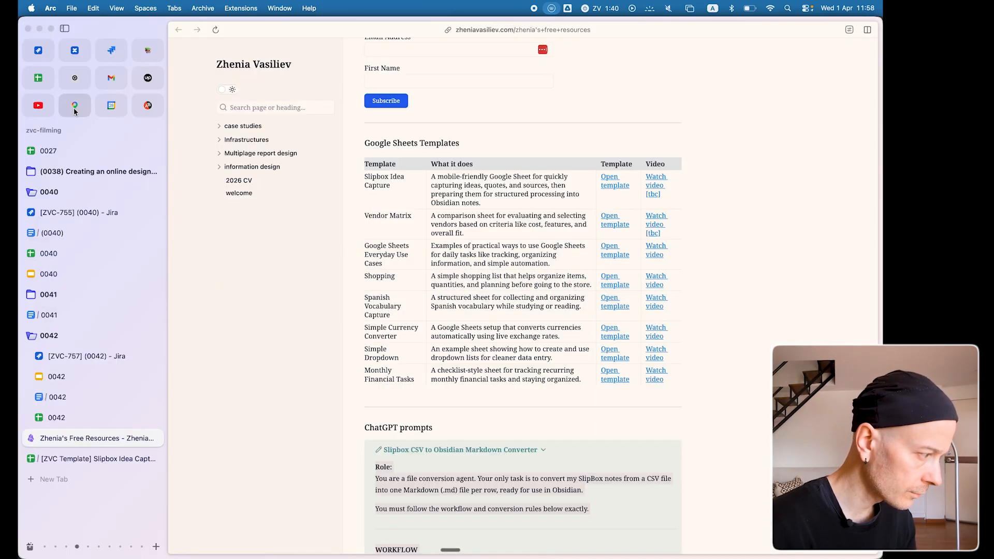
click(76, 456)
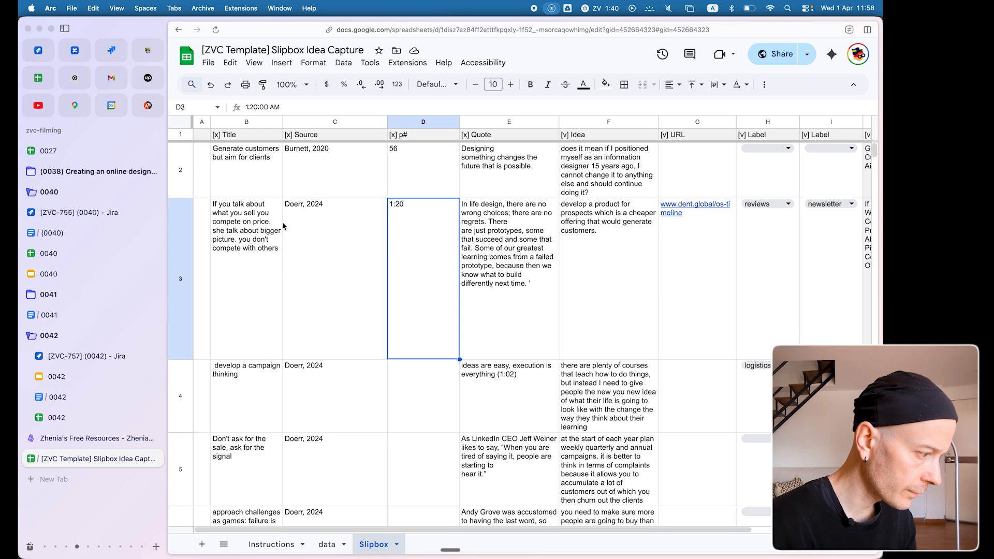
click(257, 171)
key(Return)
key(Escape)
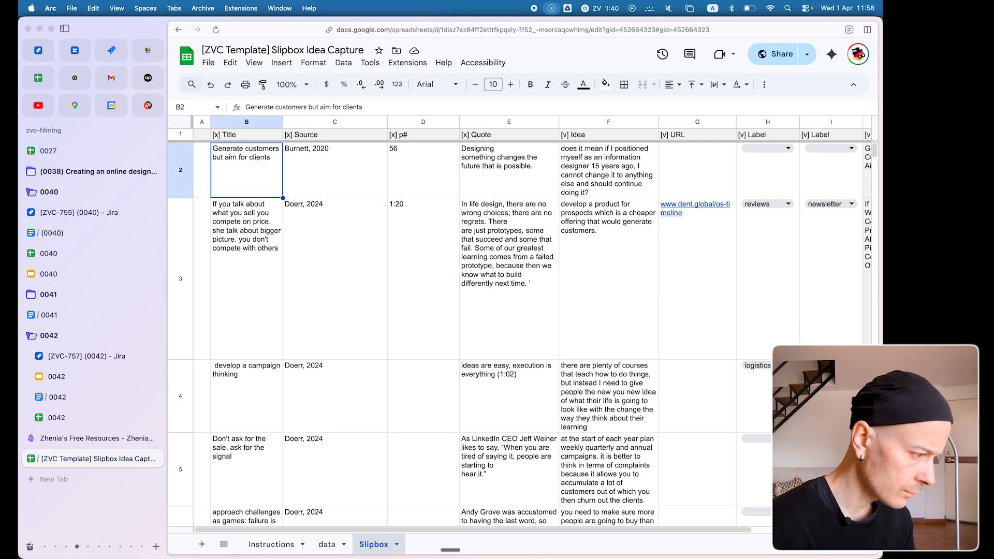
key(super+shift+Down)
key(shift+Up)
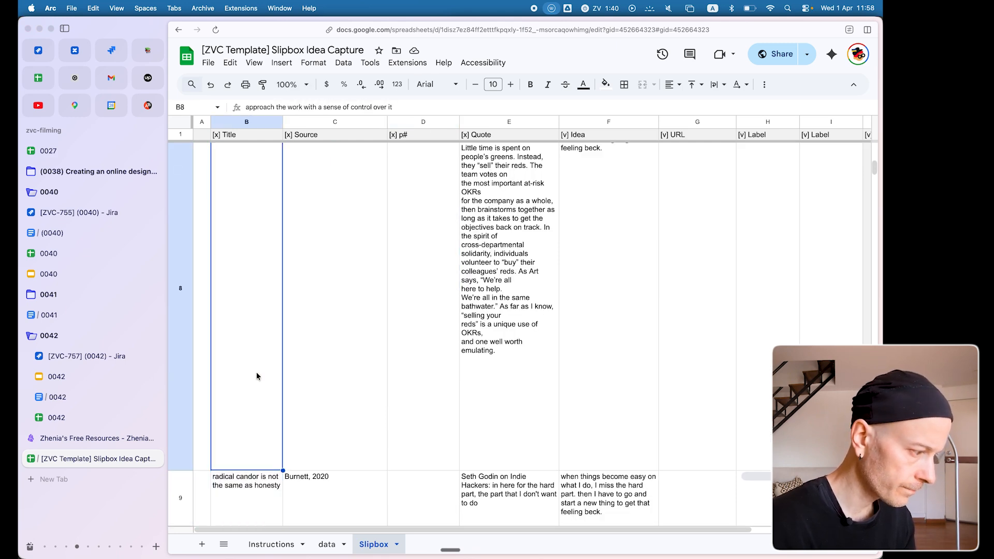
Move all Markdown notes from the obsidian_notes-demo folder into sliipbox-demo on the Desktop and expand that folder.
key(super+Tab)
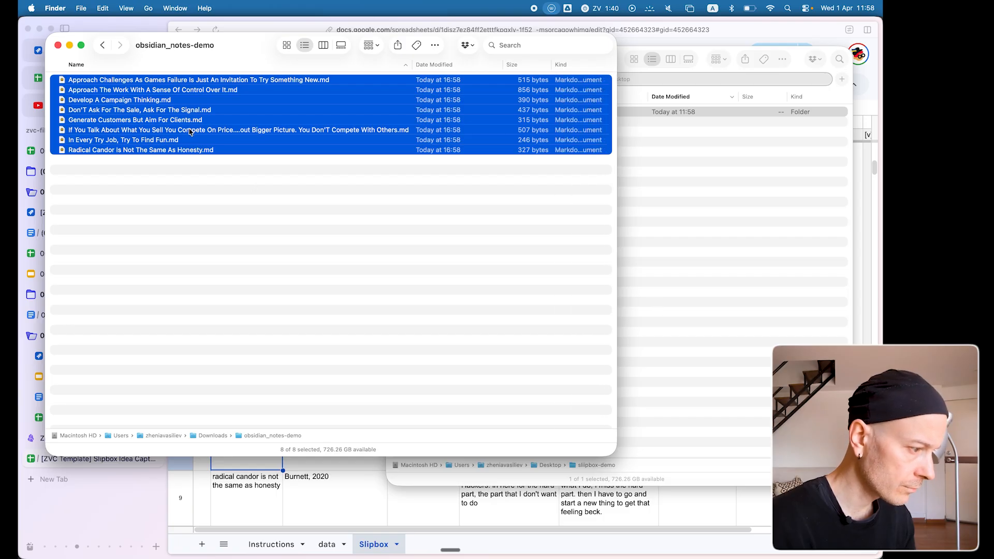
drag(189, 132, 735, 296)
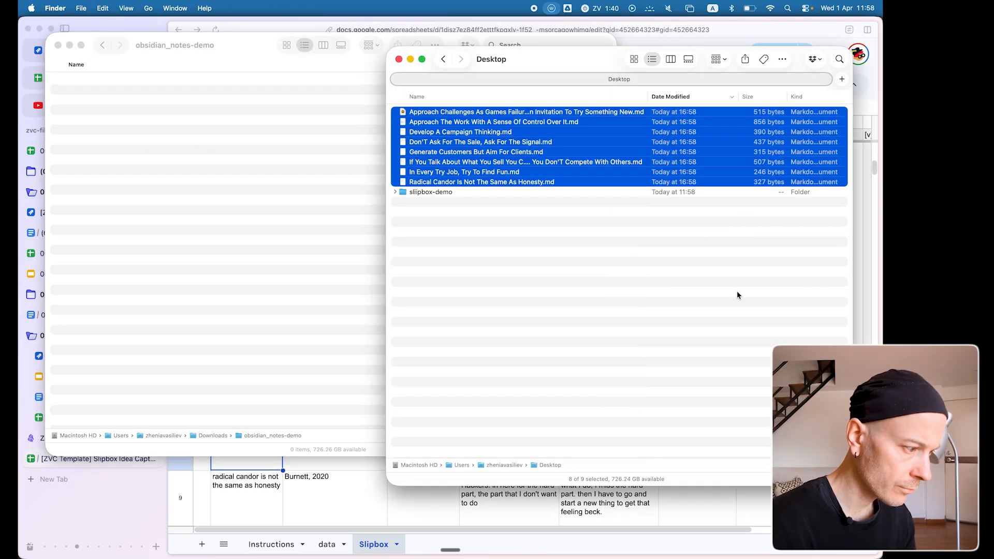
drag(457, 185, 436, 194)
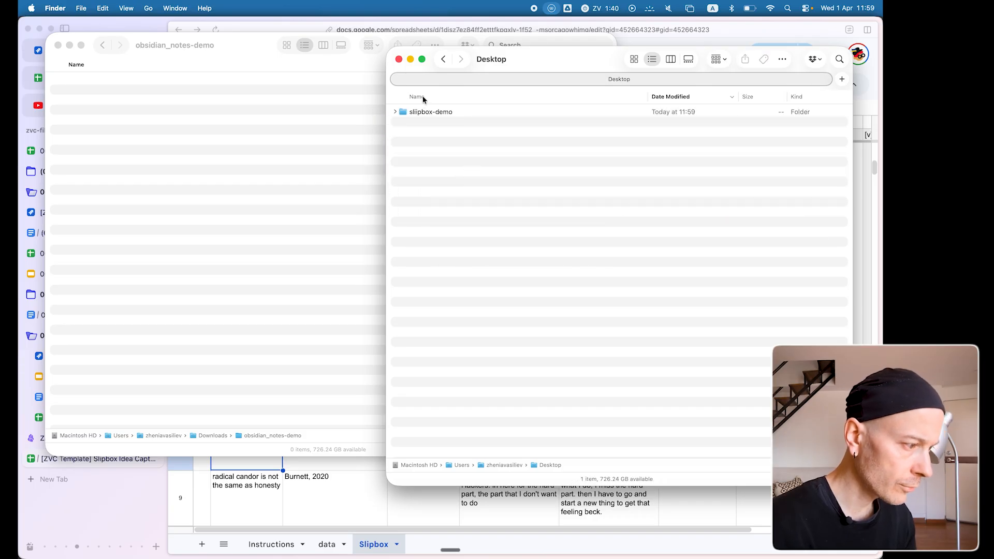
click(395, 111)
Switch to Obsidian, enlarge the sliipbox-demo vault window and review the imported note "Approach Challenges As Games Failure Is Just An Invitation To Try Something New".
key(super+Tab)
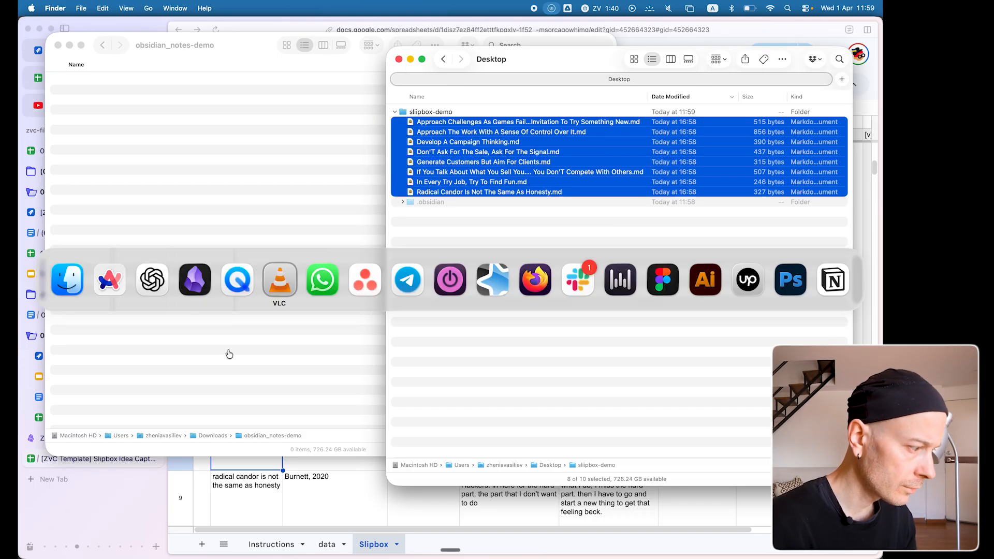
click(186, 282)
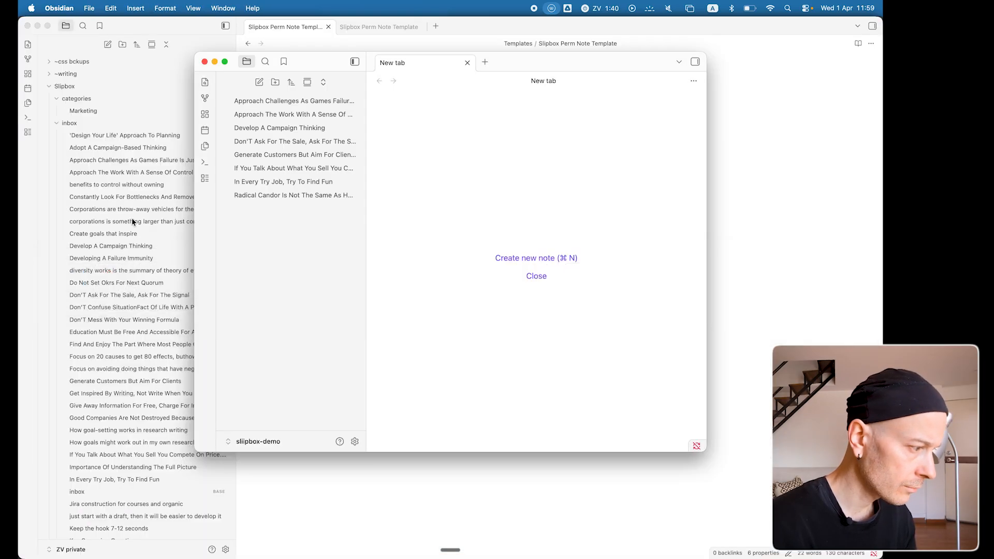
double_click(313, 64)
click(67, 97)
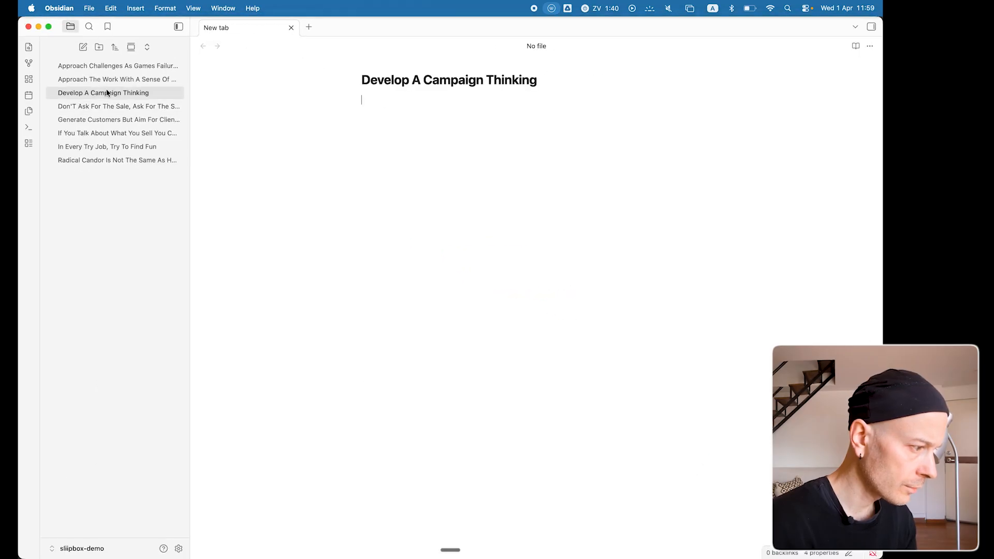
click(133, 69)
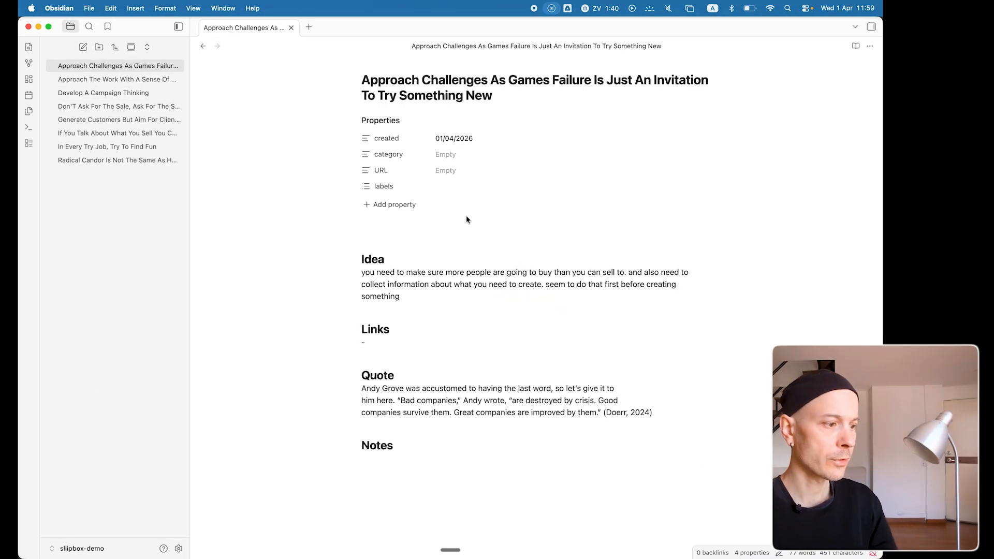
click(402, 225)
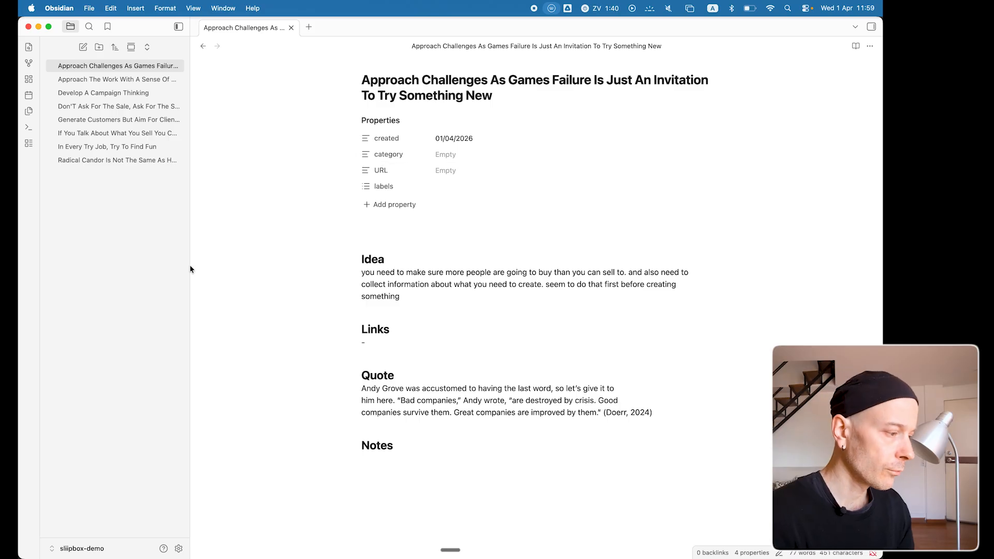
Switch to the free resources page in Arc and review the Obsidian note structure section of the Slipbox CSV to Obsidian Markdown Converter prompt.
key(super+Tab)
key(ctrl+Tab)
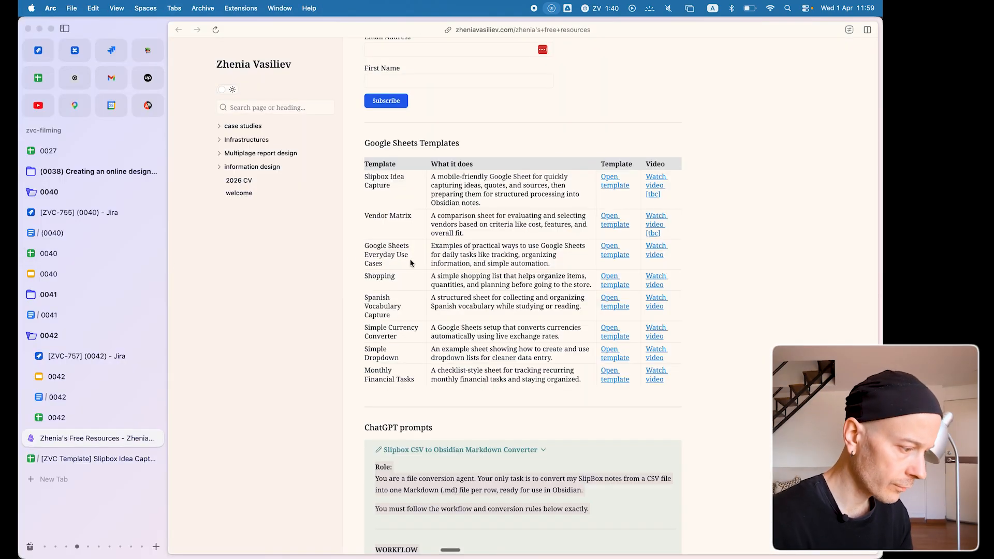
scroll(410, 263, down, 15)
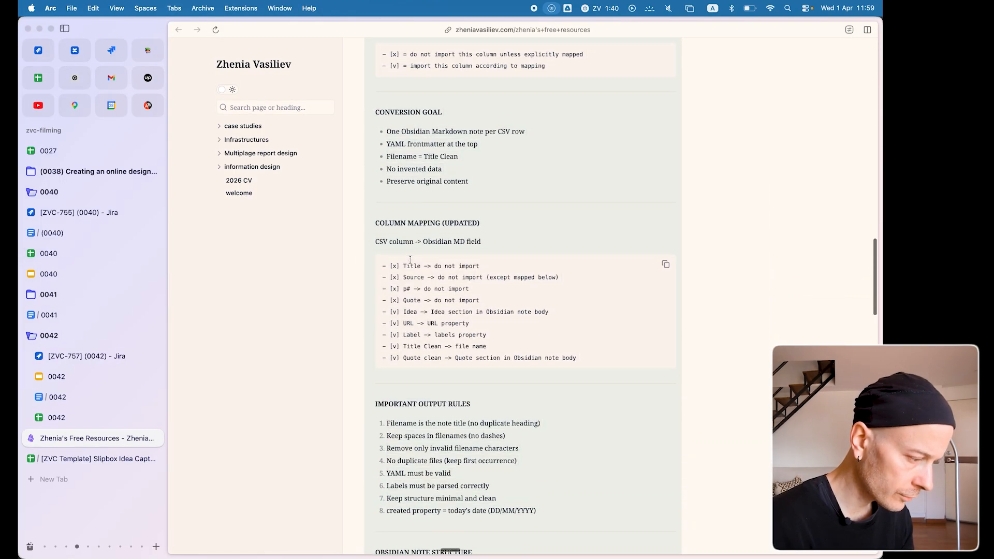
scroll(410, 260, down, 8)
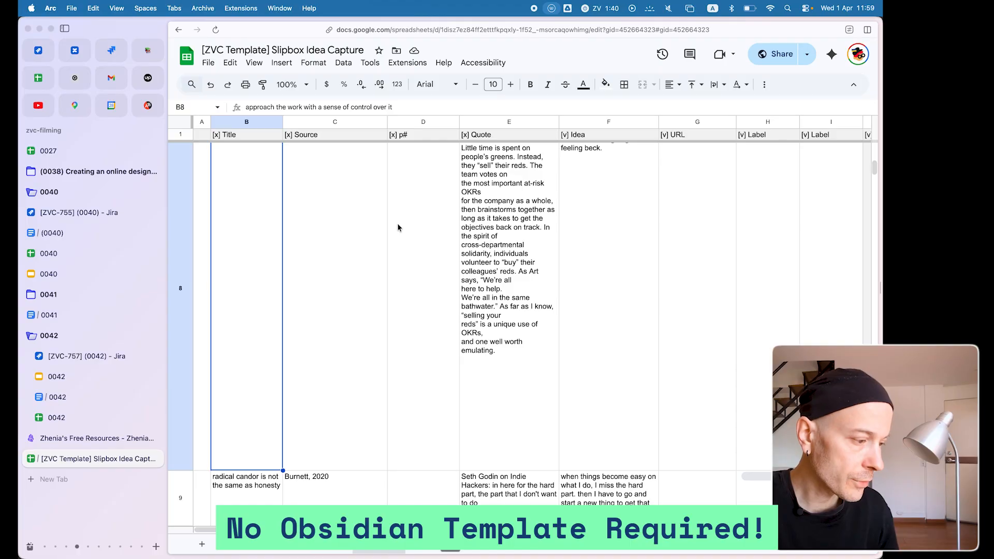
key(ctrl+Tab)
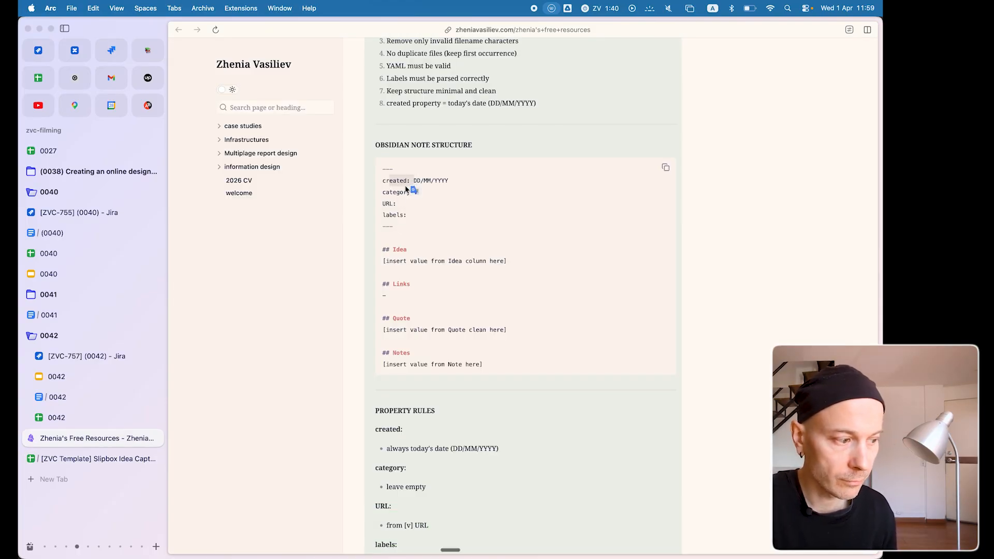
drag(392, 193, 408, 191)
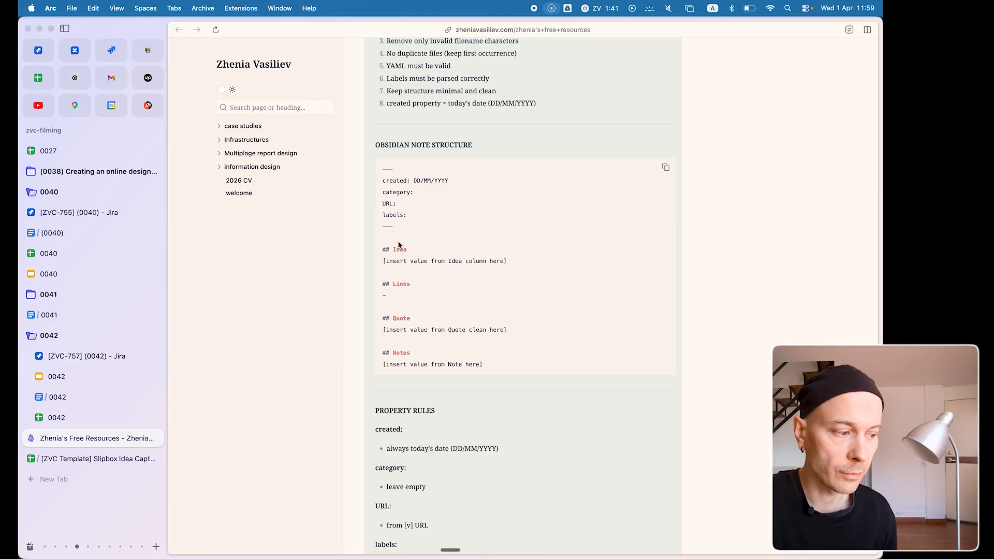
Switch to Obsidian and review the imported note "Approach The Work With A Sense Of Control Over It".
key(super+Tab)
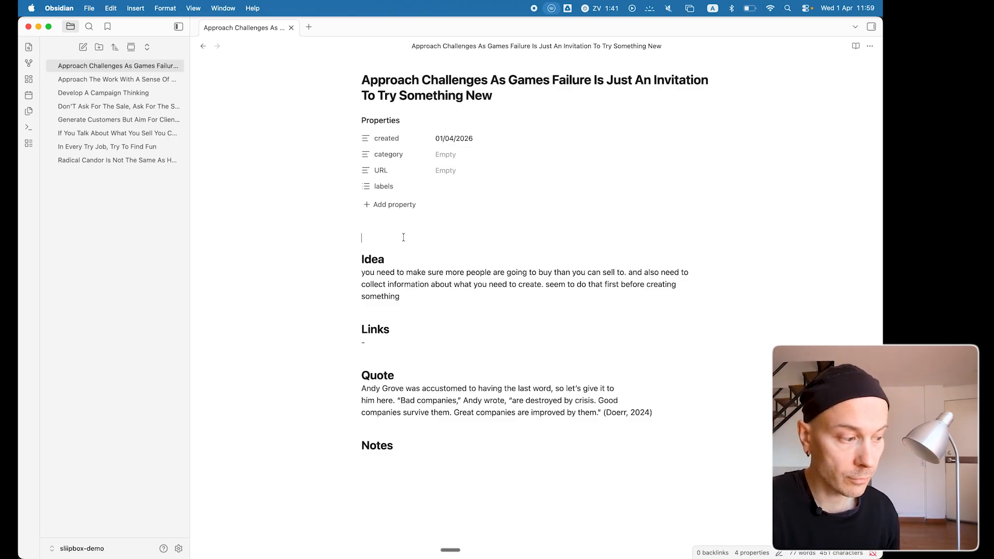
click(81, 77)
scroll(452, 298, down, 2)
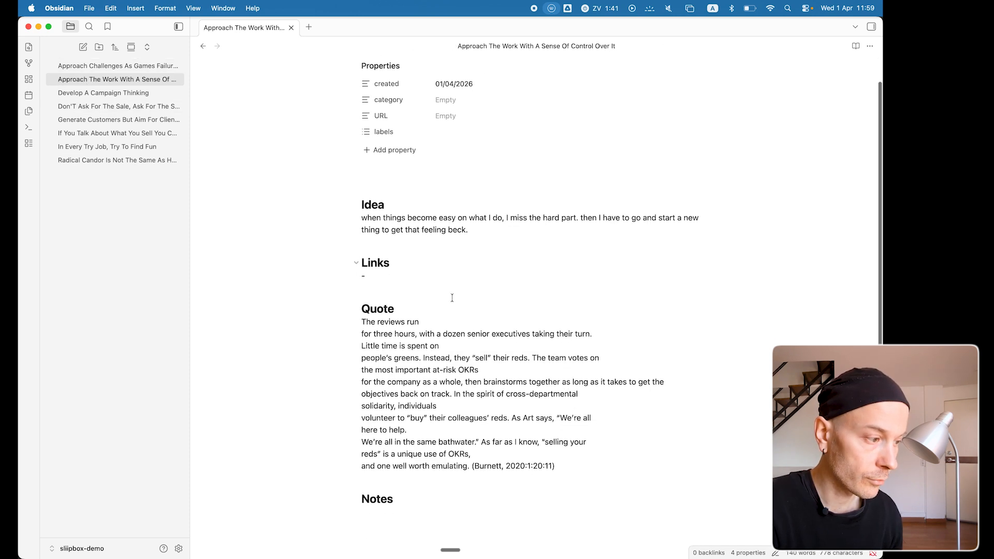
scroll(452, 298, up, 2)
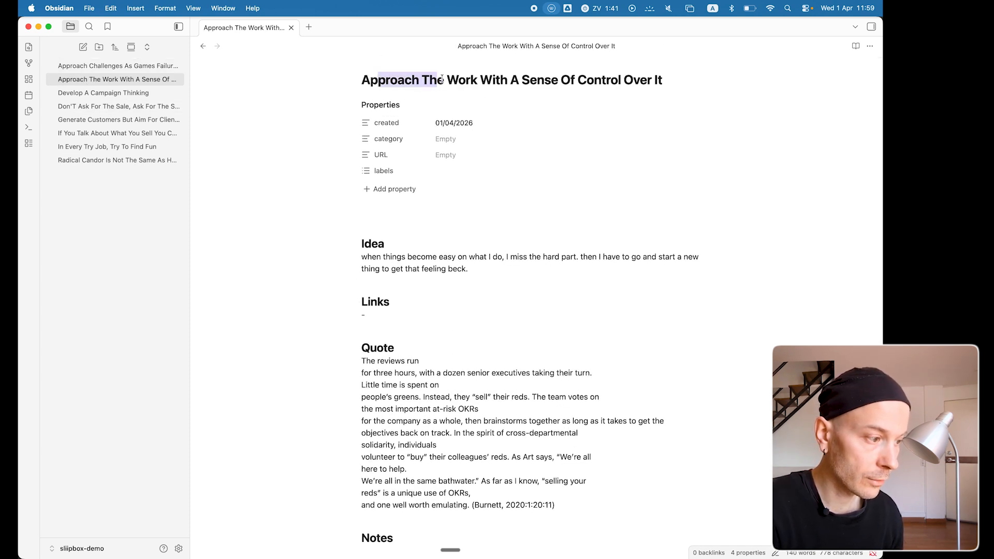
drag(441, 79, 536, 81)
Find the "Generate customers but aim for clients" entry in Arc's Slipbox Idea Capture sheet and open its matching note in Obsidian.
key(super+Tab)
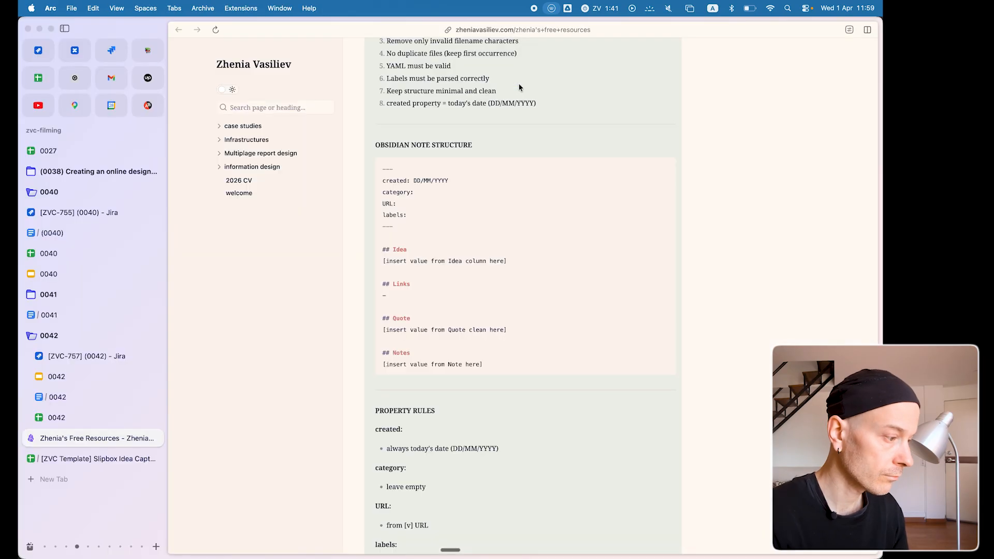
key(ctrl+Tab)
scroll(250, 176, up, 10)
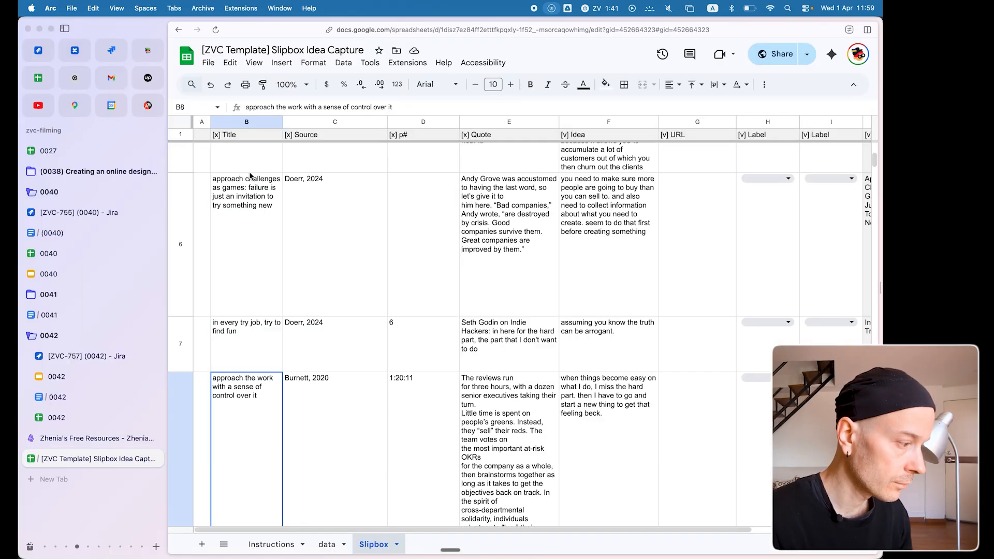
click(249, 171)
key(super+Tab)
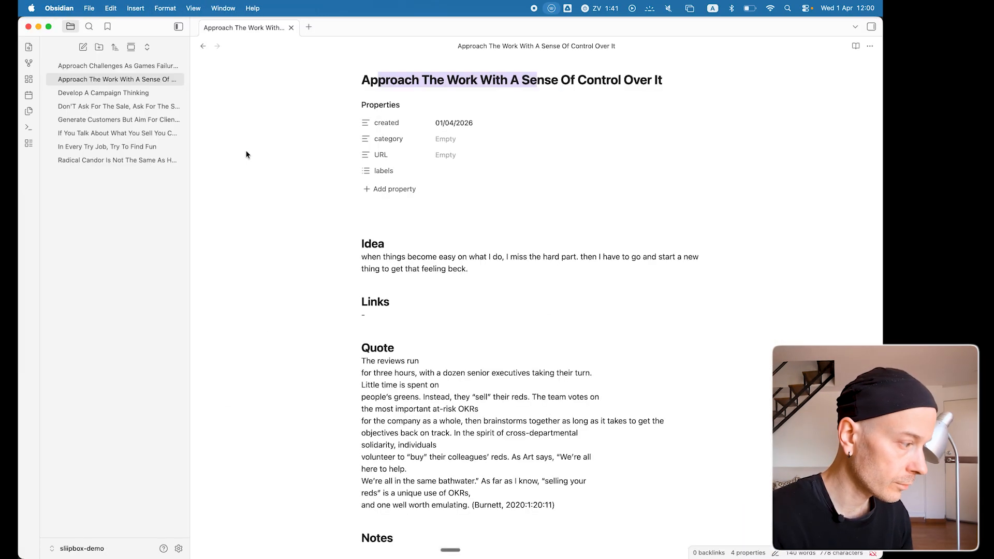
click(95, 121)
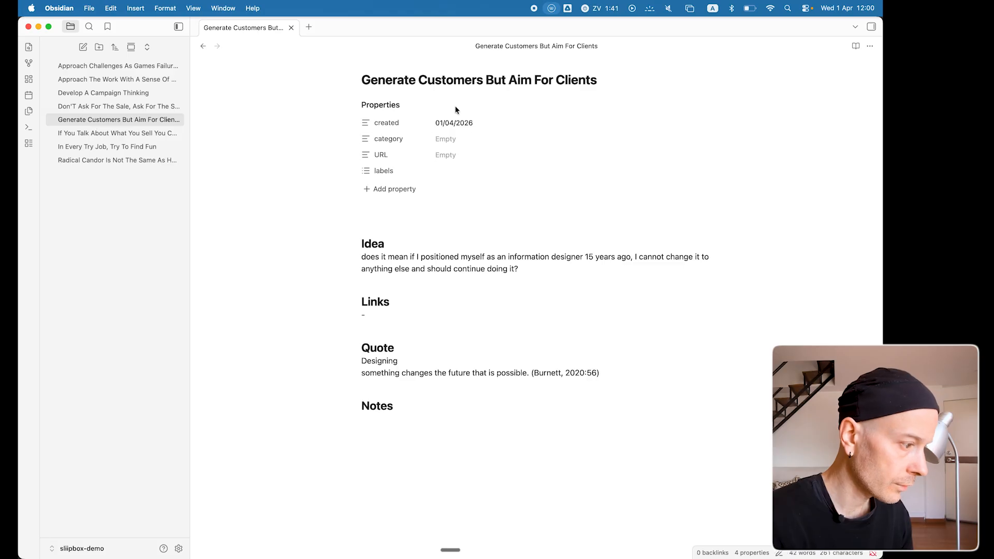
Compare the Quote and Idea cells of row 2 in Arc's Slipbox sheet with the "Generate Customers But Aim For Clients" note in Obsidian.
key(super+Tab)
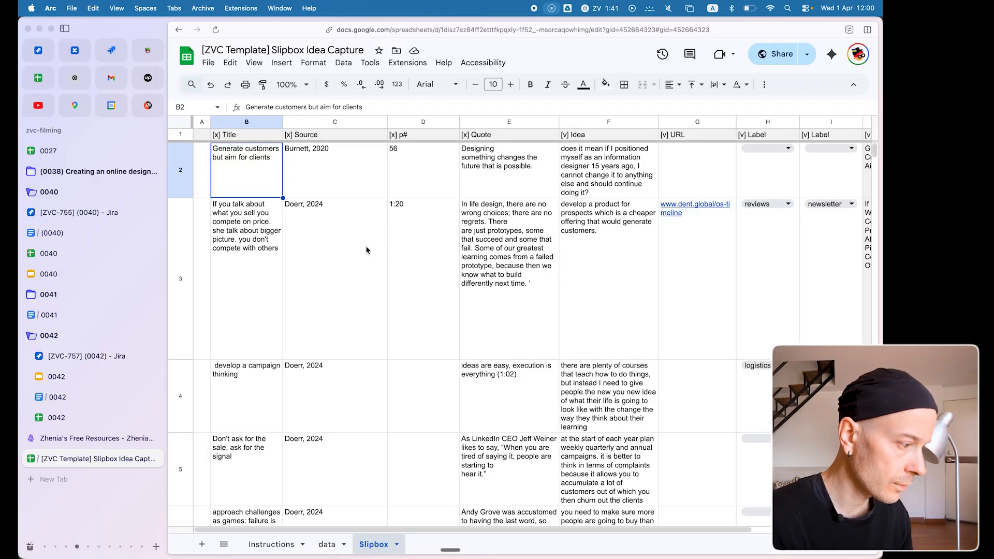
click(502, 171)
click(570, 172)
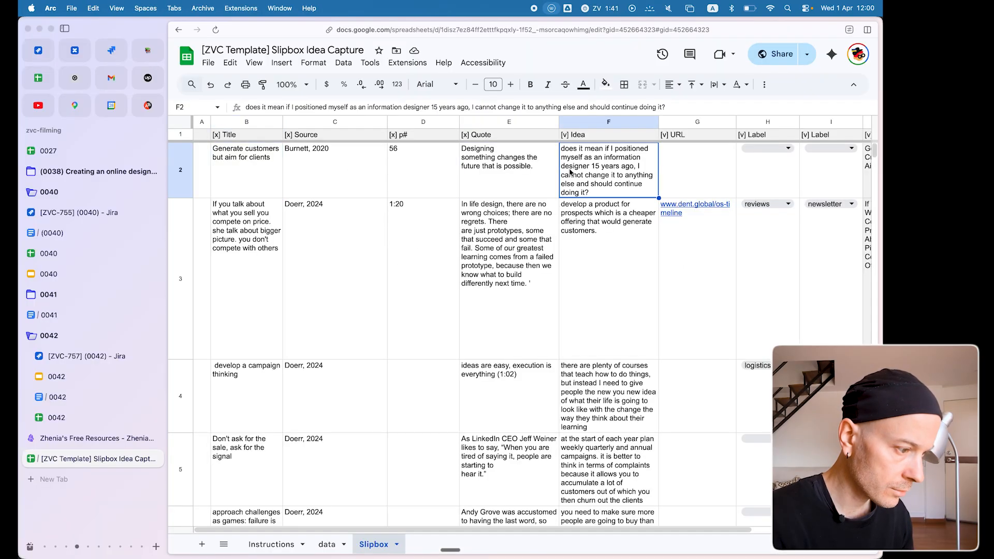
key(super+Tab)
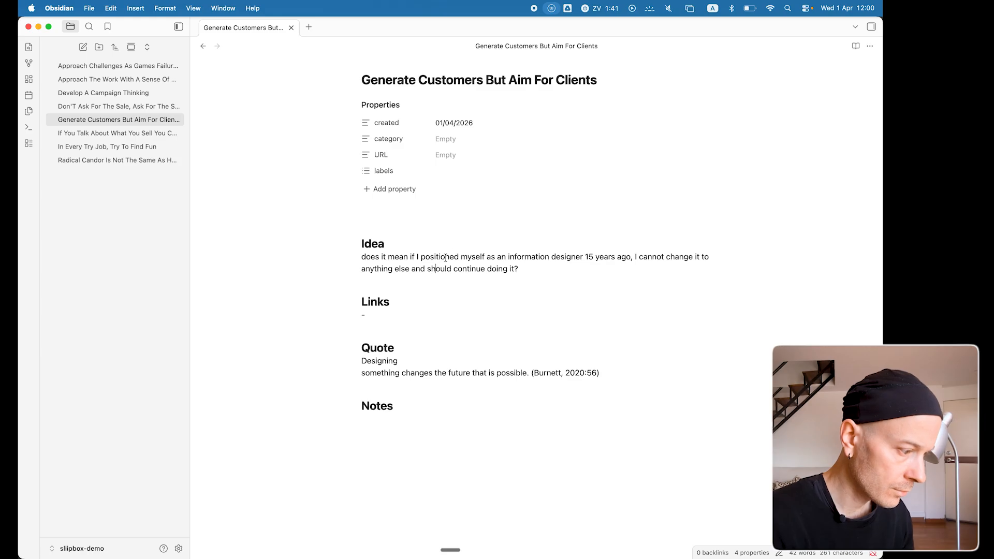
Recheck row 2's Quote cell in Arc and examine the quote text and source citation in the matching Obsidian note.
key(super+Tab)
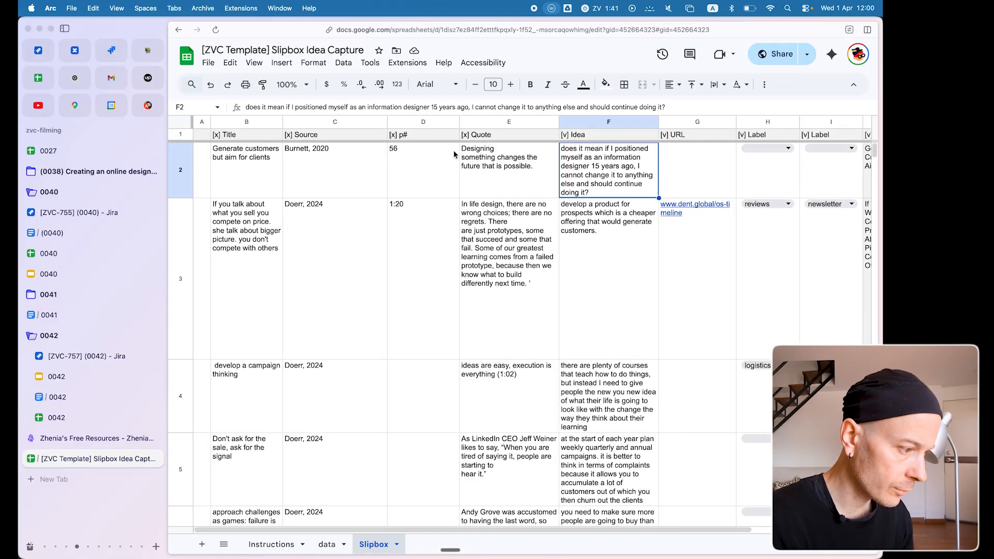
click(486, 161)
key(super+Tab)
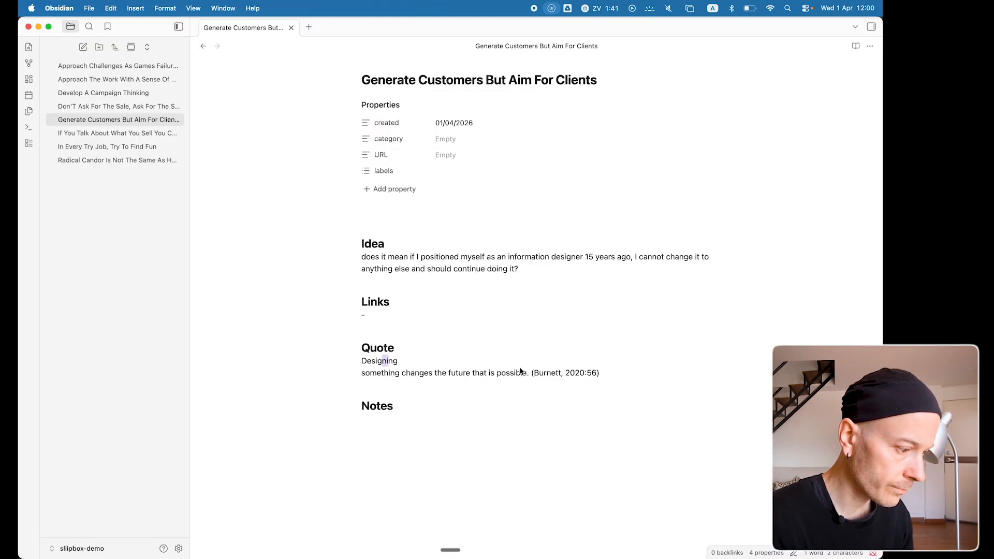
mouse_move(581, 377)
mouse_down()
mouse_move(616, 384)
mouse_move(578, 382)
mouse_up()
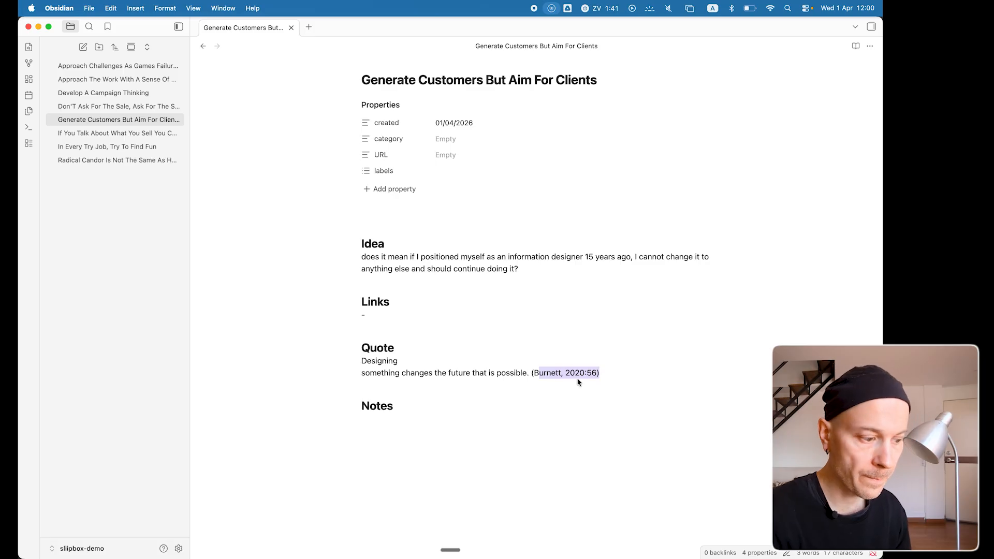
click(561, 374)
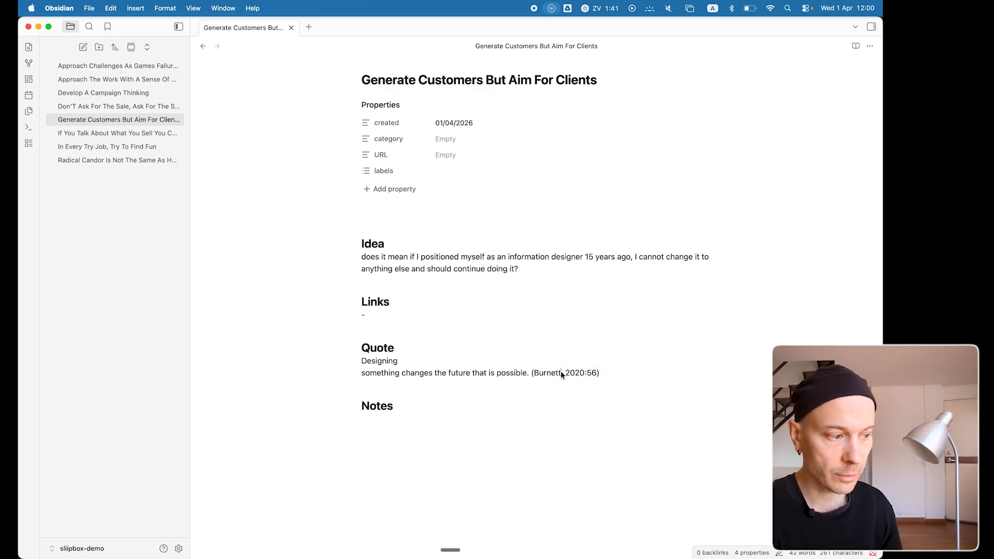